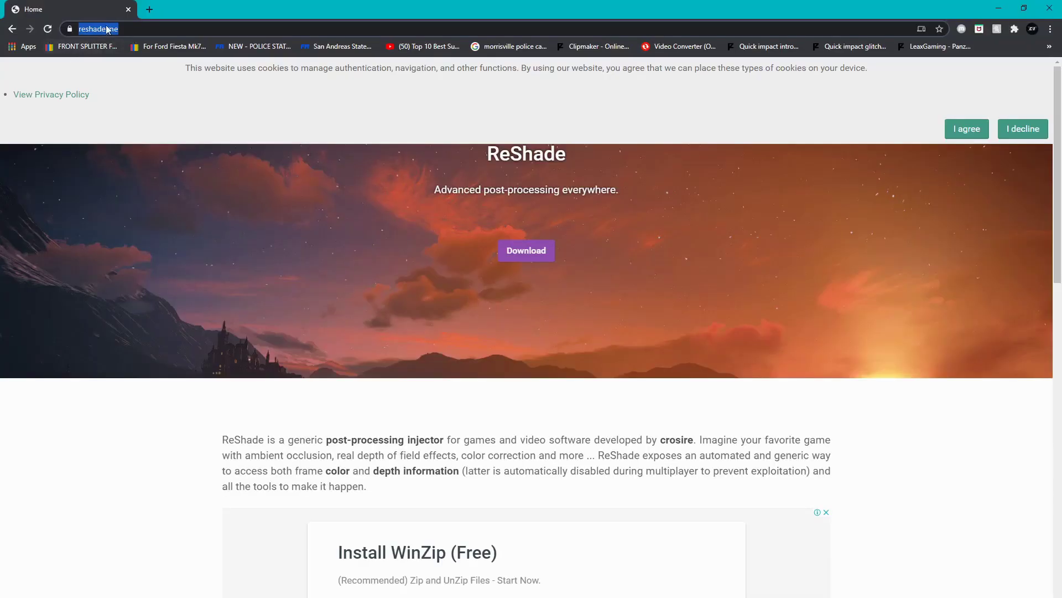
# Download ReShade 4.7.0 from reshade.me, launch its setup and minimize the browser
pyautogui.scroll(-15, 486, 356)
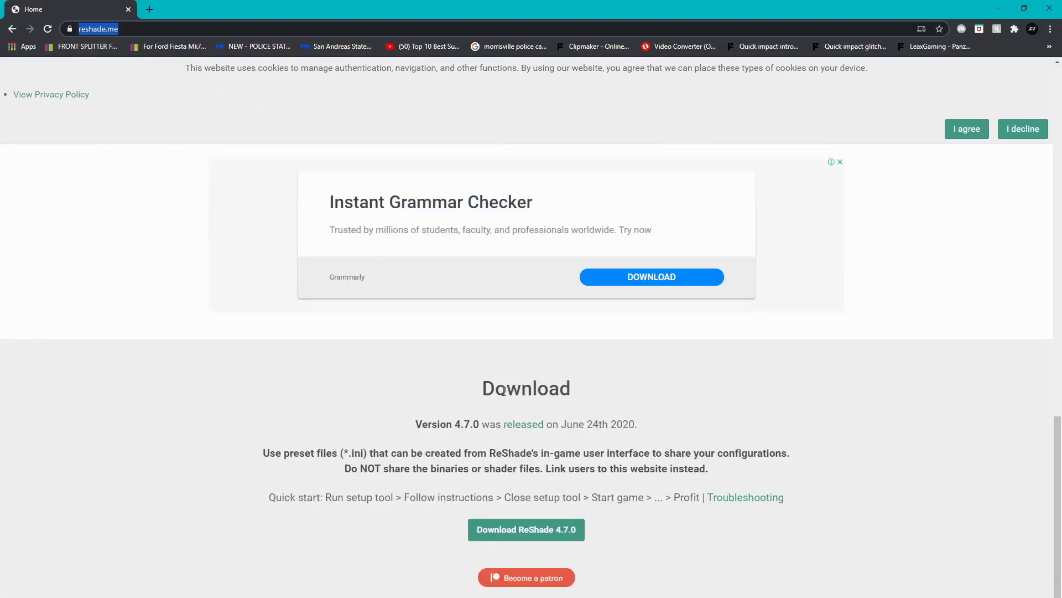
pyautogui.click(565, 535)
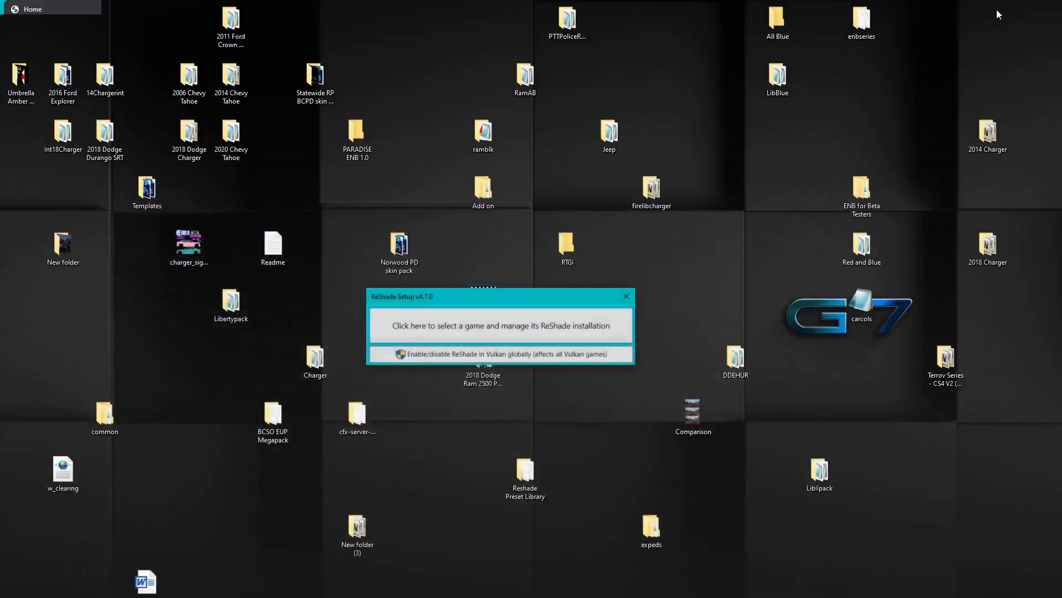
pyautogui.click(998, 10)
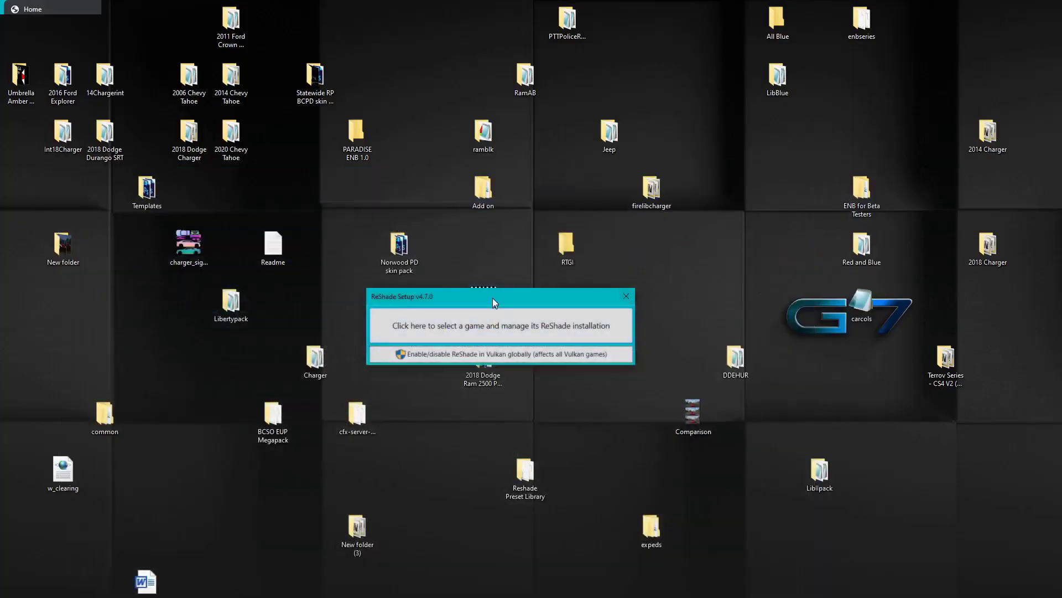
# Select Grand Theft Auto V (GTA5.exe) as the game and update its existing ReShade installation
pyautogui.moveTo(492, 297); pyautogui.dragTo(512, 270)
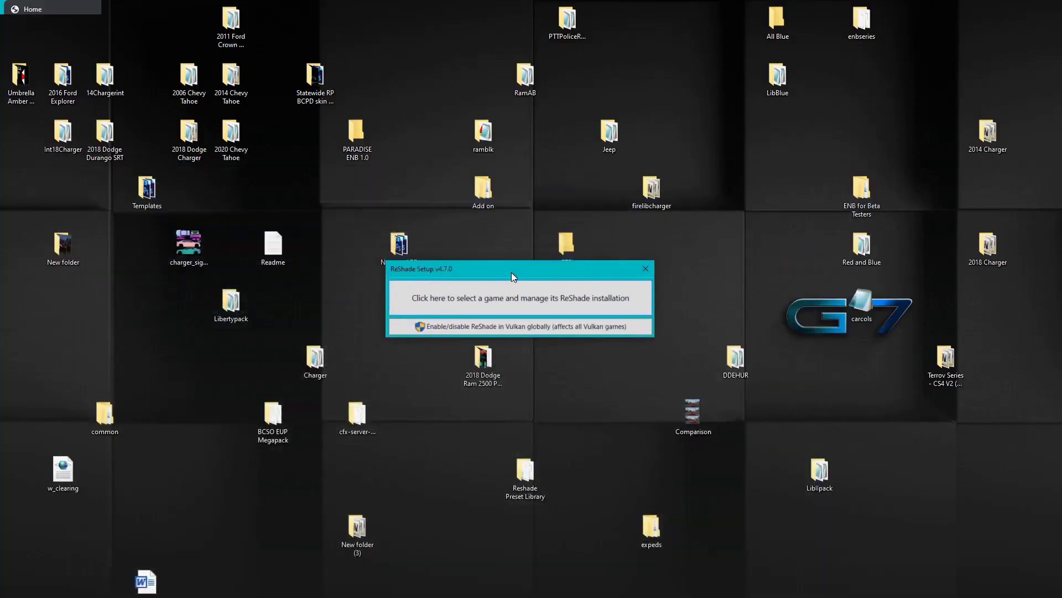
pyautogui.click(490, 299)
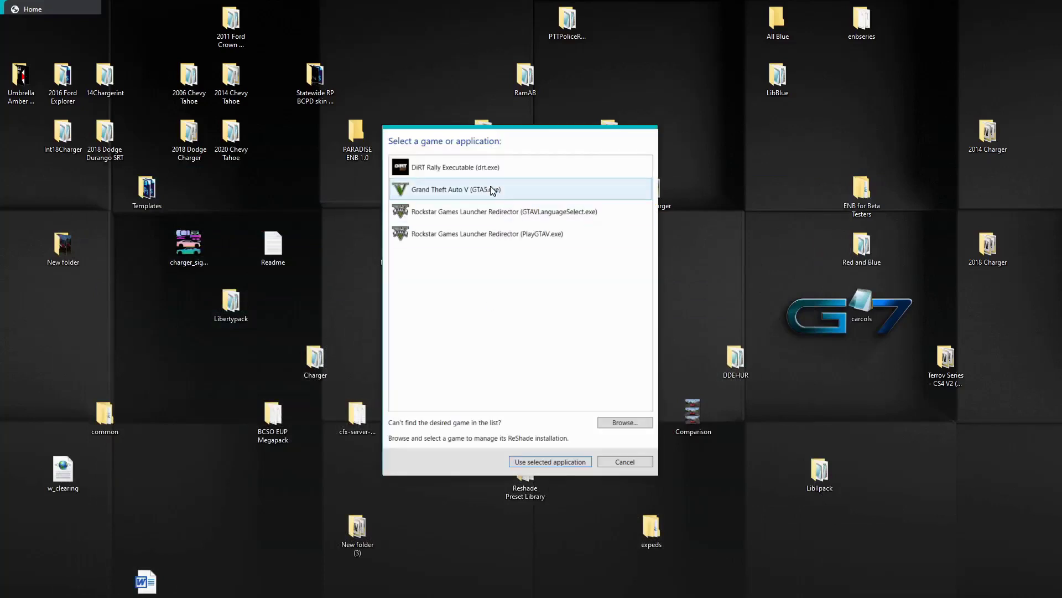
pyautogui.click(488, 186)
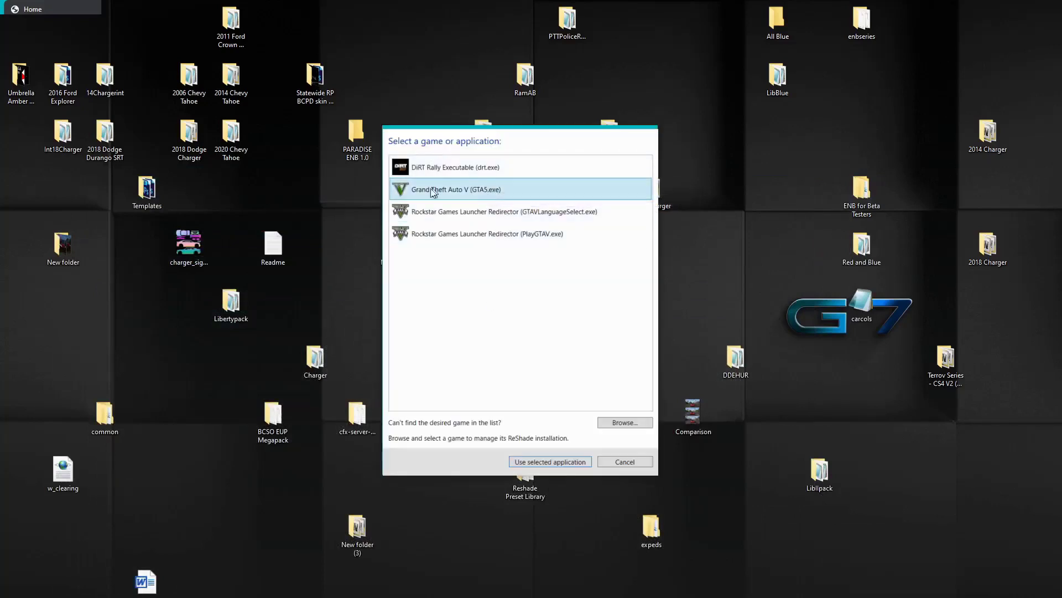
pyautogui.click(544, 461)
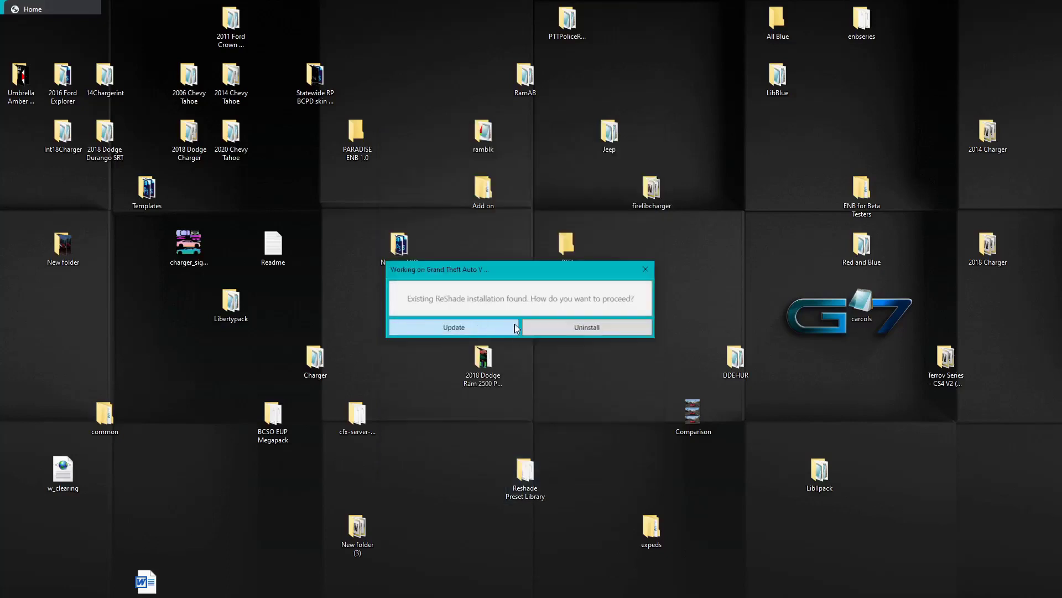
pyautogui.click(470, 331)
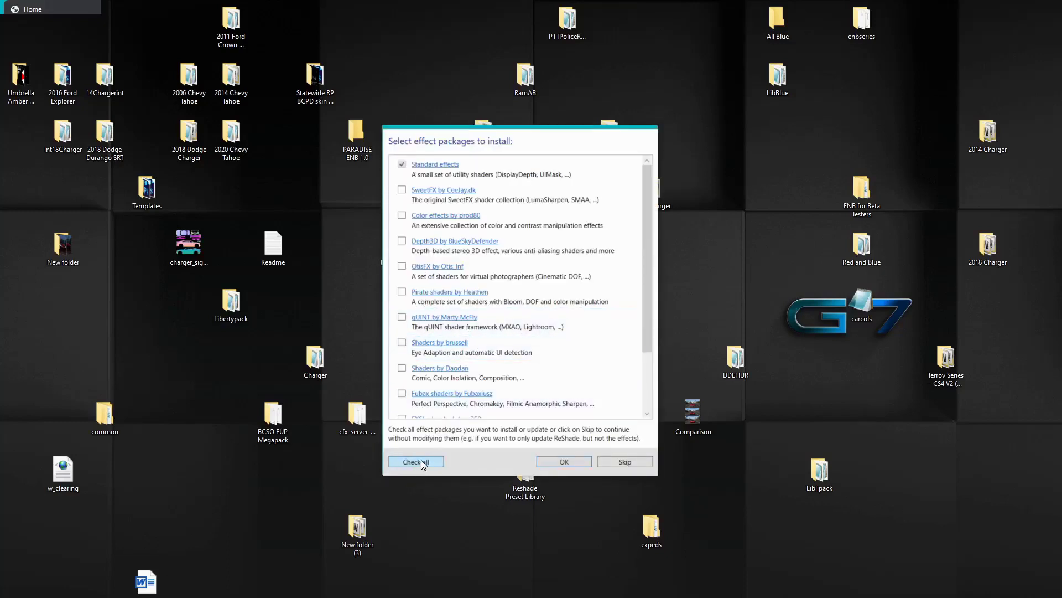
# Select all effect packages for installation and accept the preselected files for Standard effects, SweetFX and Color effects
pyautogui.click(421, 462)
pyautogui.click(553, 461)
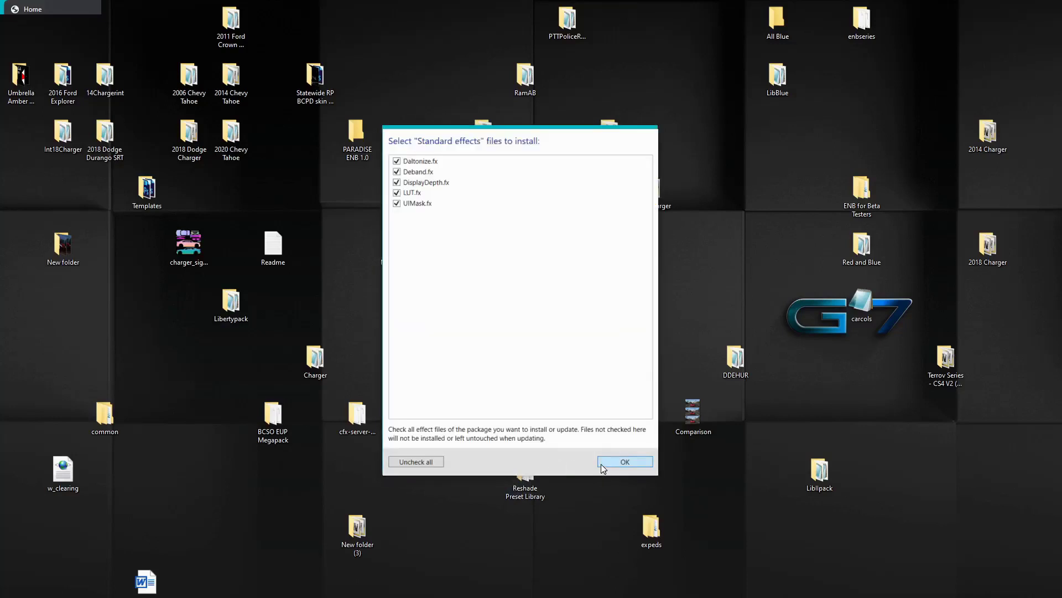
pyautogui.click(602, 463)
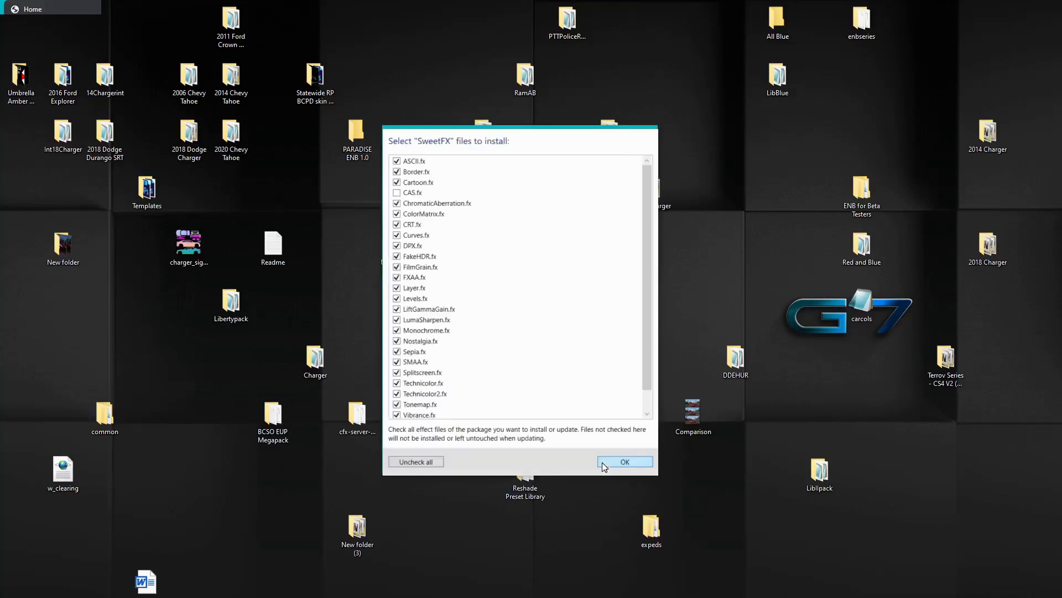
pyautogui.click(602, 463)
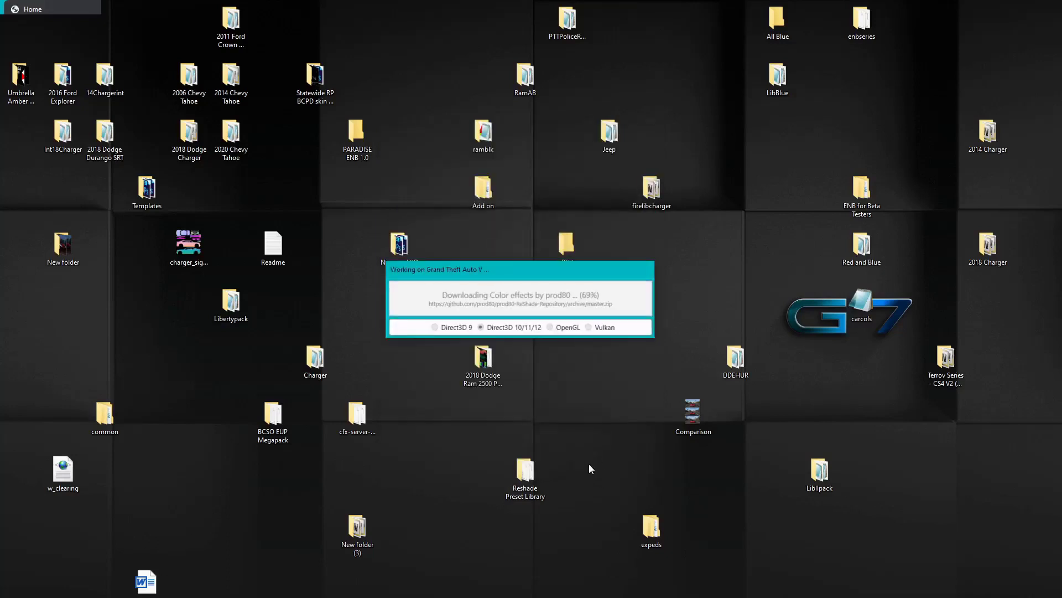
pyautogui.scroll(-5, 502, 332)
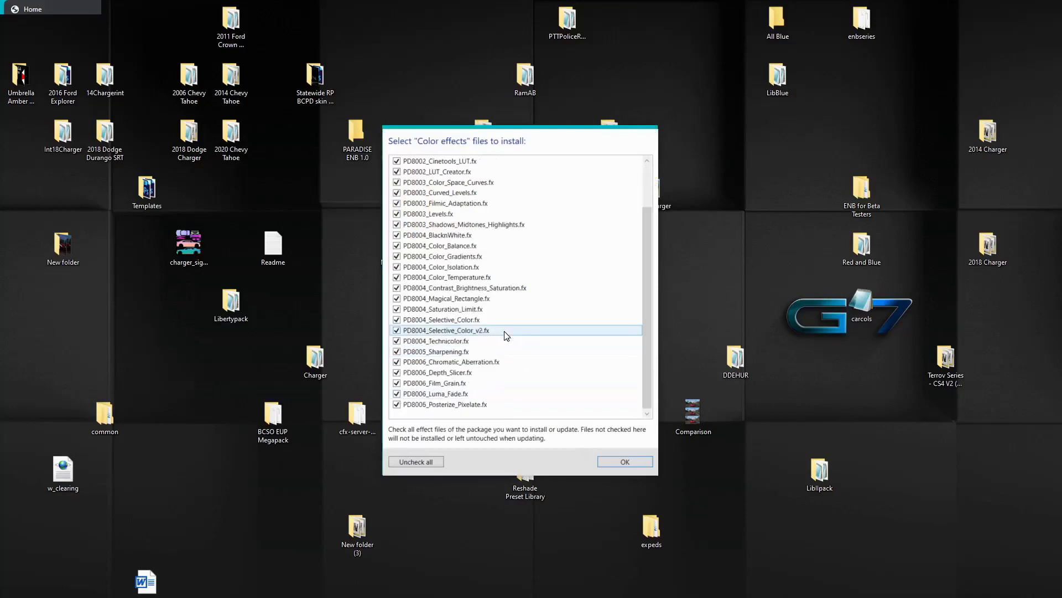
pyautogui.click(643, 464)
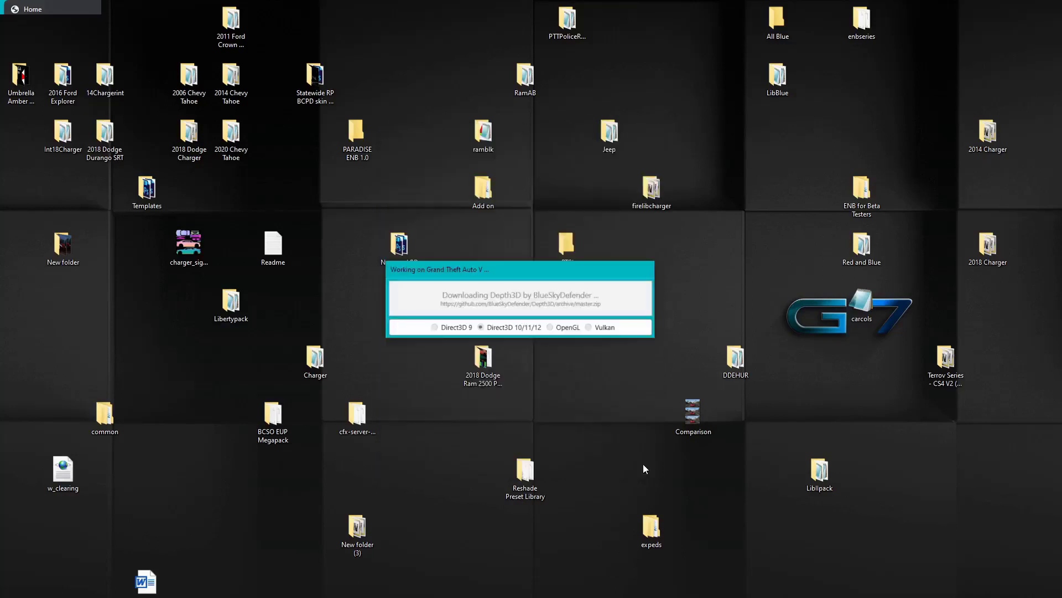
# Accept the preselected files for the Depth3D, OtisFX, Pirate, qUINT, brussell and Daodan shader packages
pyautogui.click(643, 462)
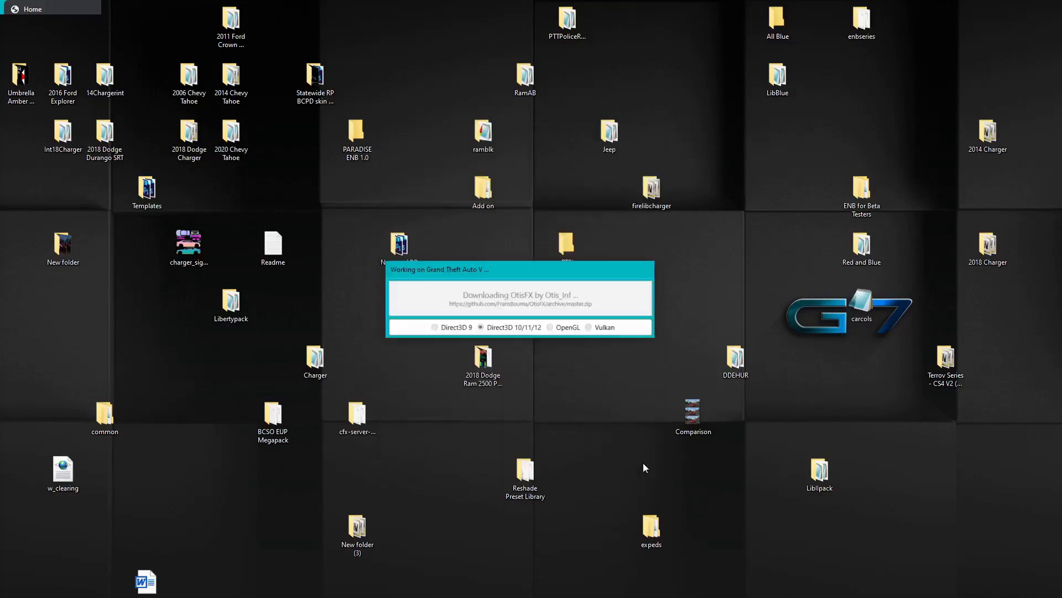
pyautogui.click(643, 463)
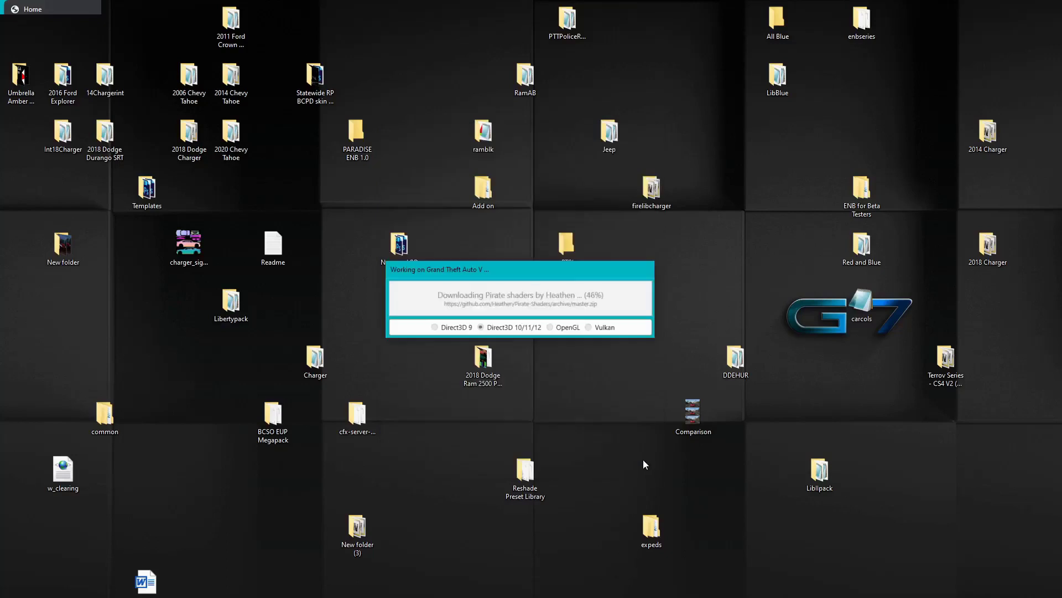
pyautogui.click(642, 461)
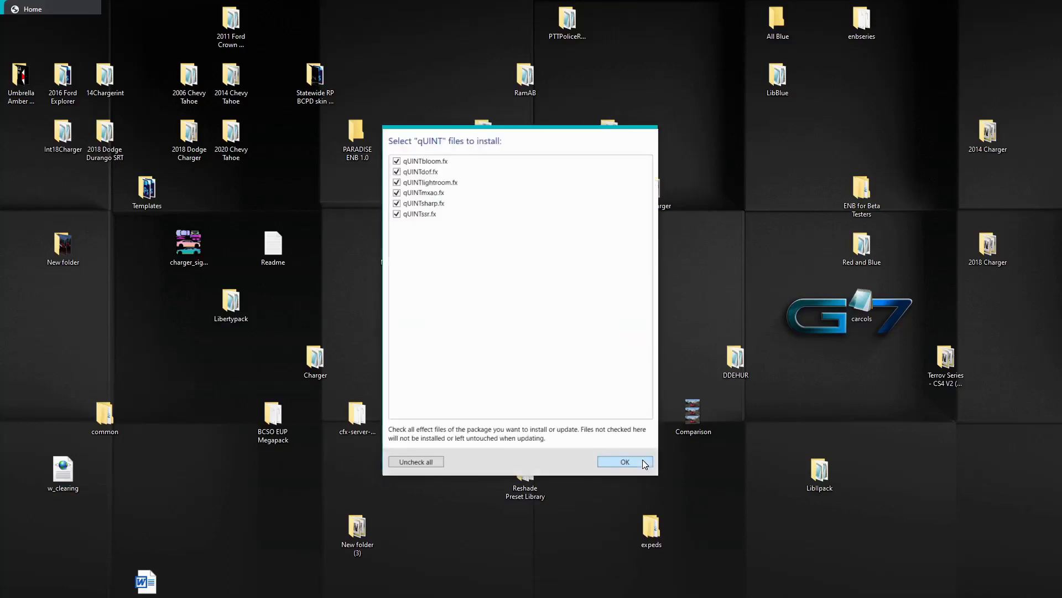
pyautogui.click(642, 461)
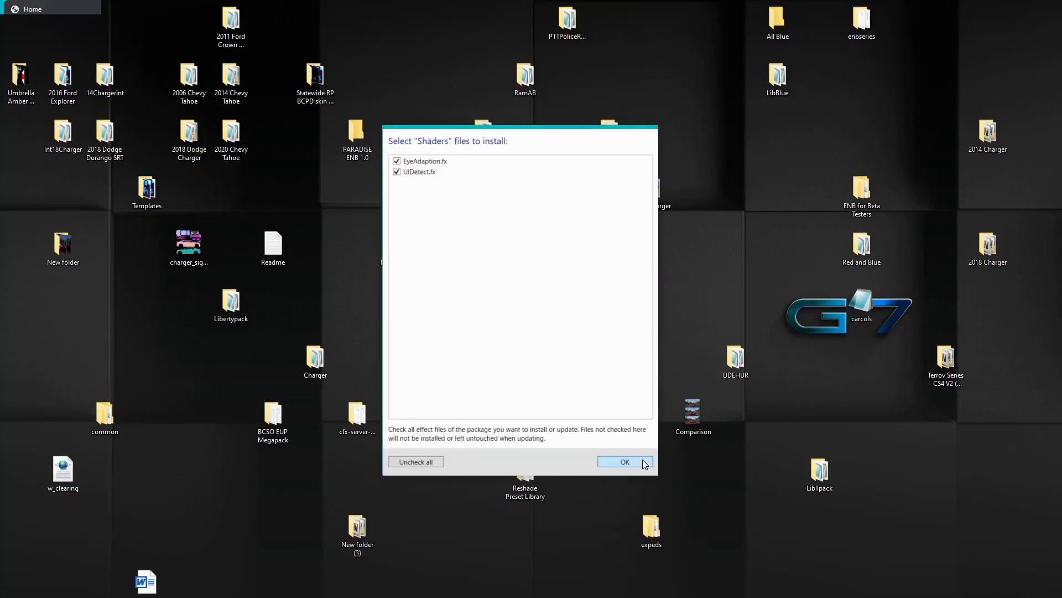
pyautogui.click(643, 461)
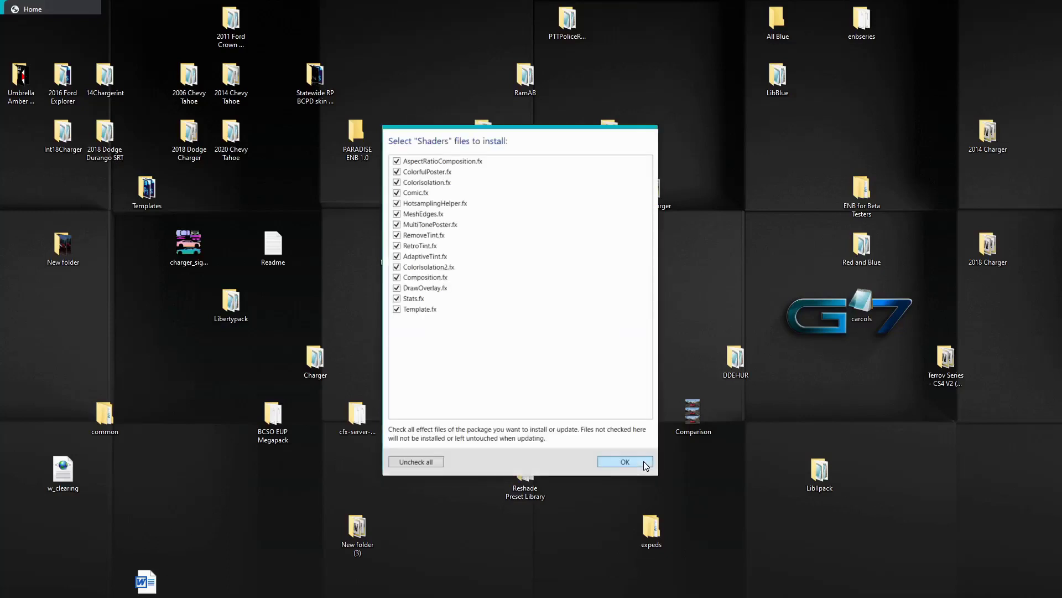
pyautogui.click(643, 461)
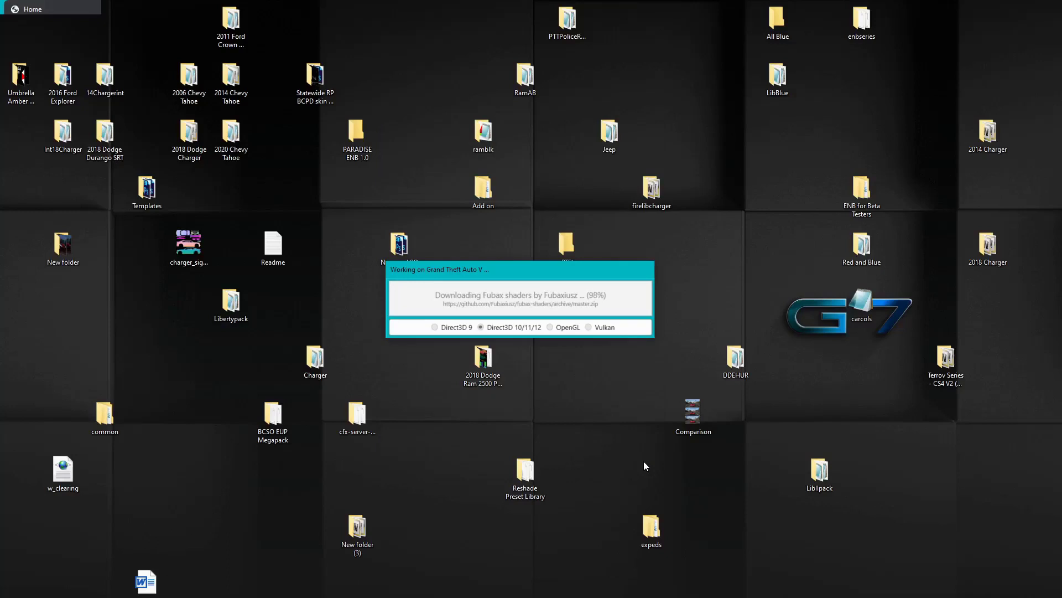
# Accept the preselected files for the remaining packages, from Fubax shaders and FXShaders through the legacy standard effects, to finish the setup
pyautogui.click(643, 461)
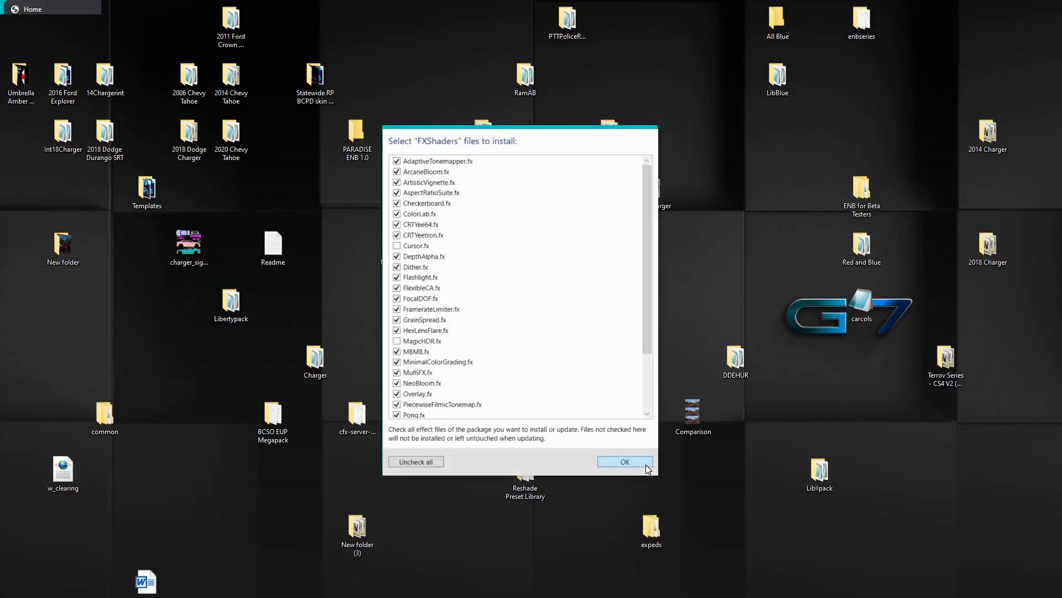
pyautogui.click(645, 463)
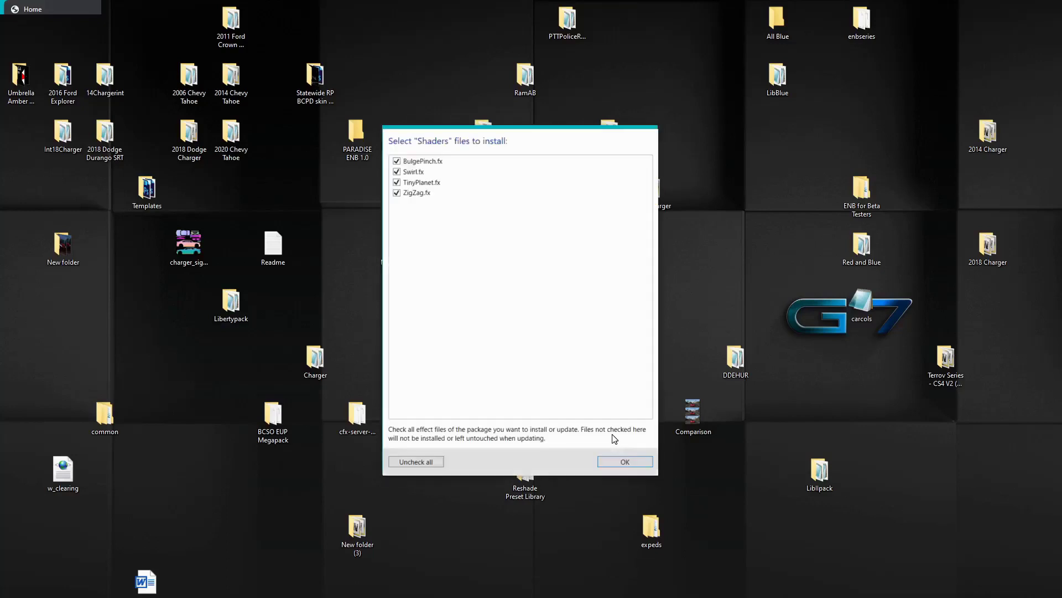
pyautogui.click(625, 463)
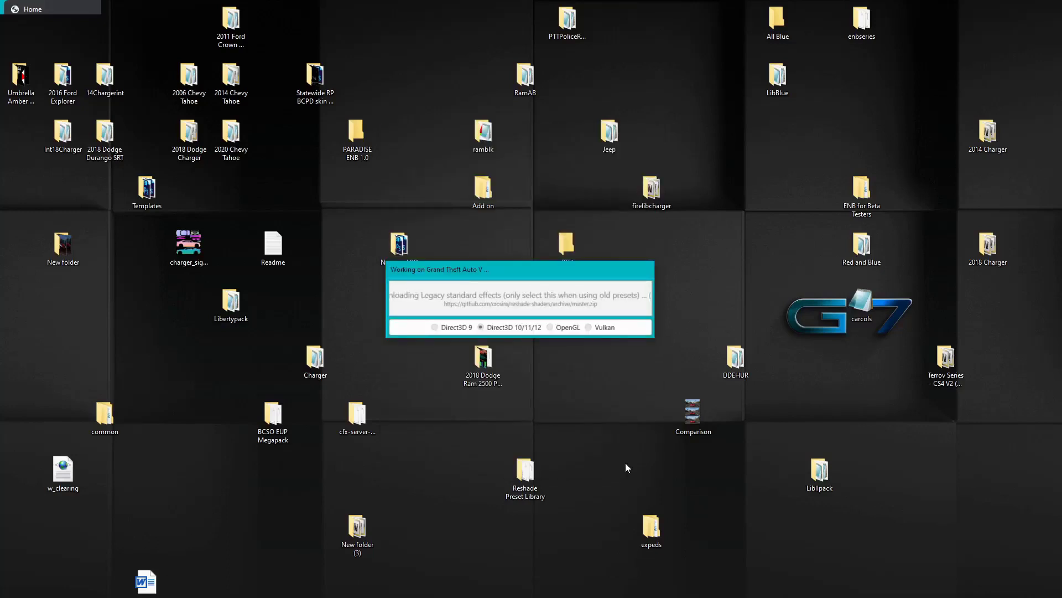
pyautogui.click(625, 462)
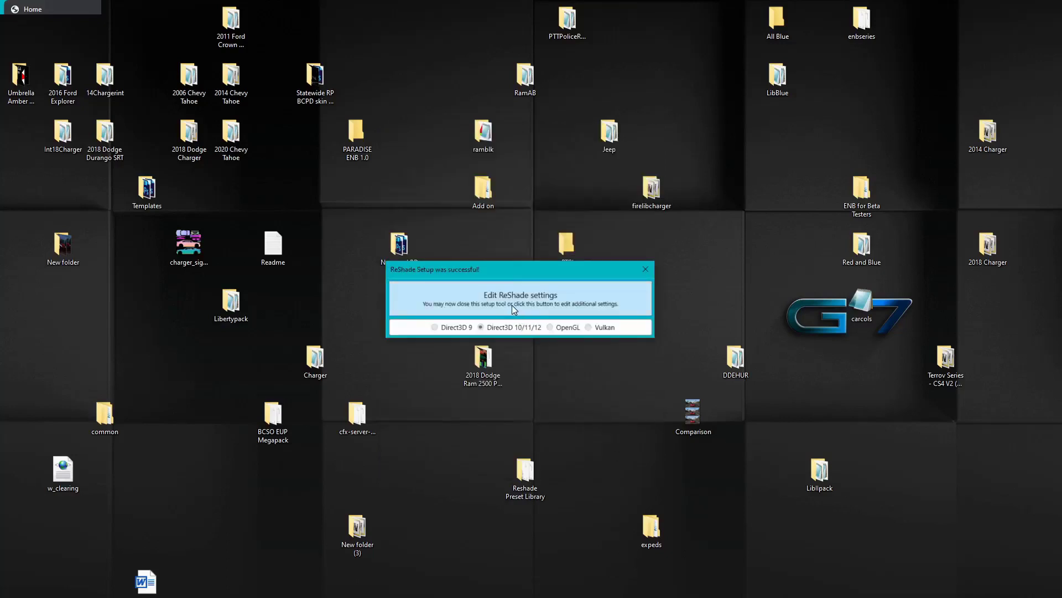
# Move the ReShade Setup window aside and shift the Reshade Preset Library folder slightly across the desktop
pyautogui.moveTo(520, 271); pyautogui.dragTo(689, 227)
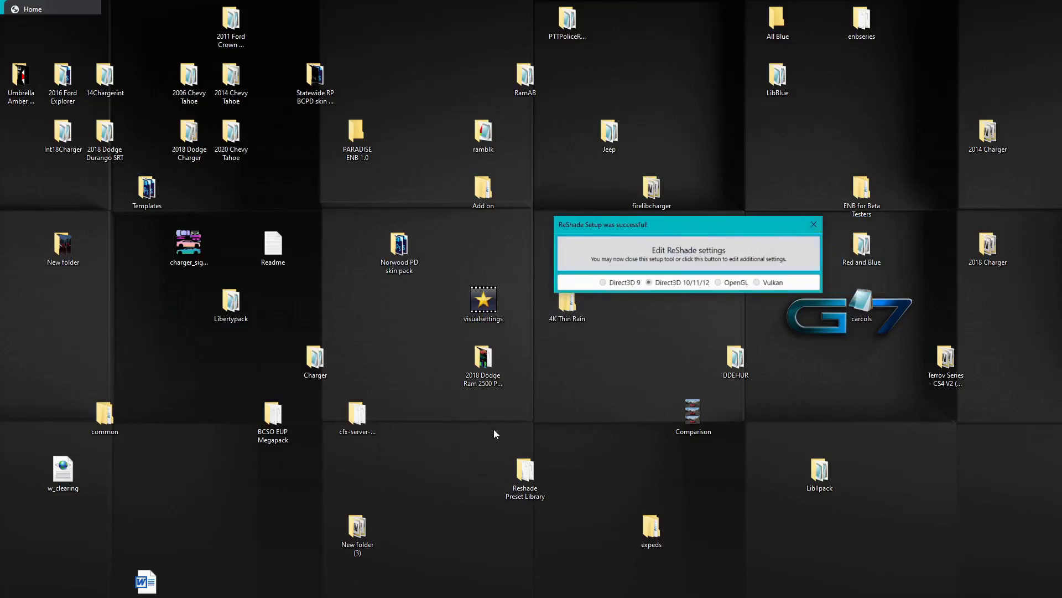
pyautogui.click(548, 465)
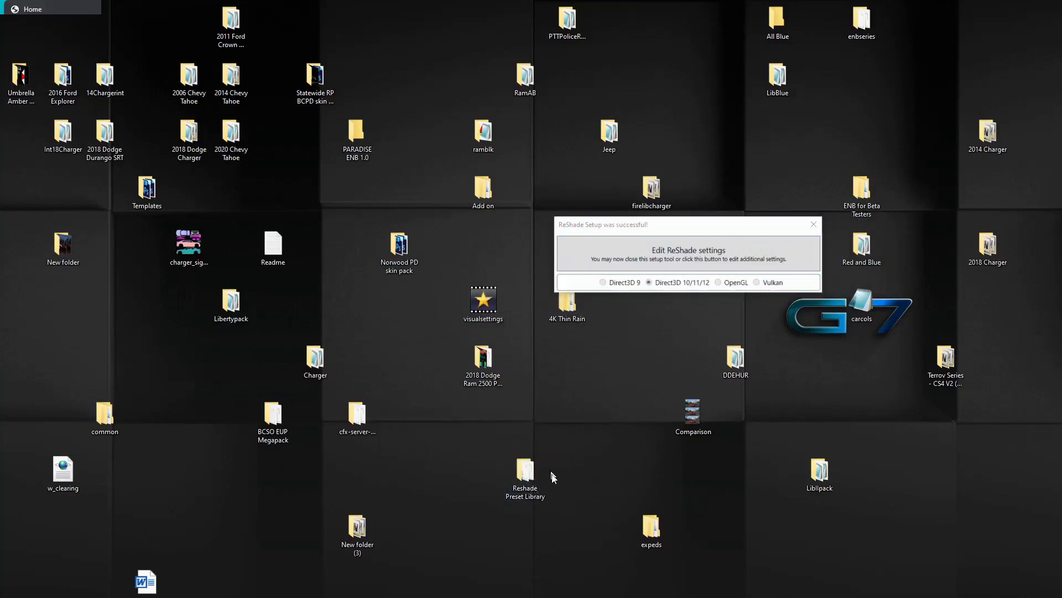
pyautogui.moveTo(539, 476); pyautogui.dragTo(581, 480)
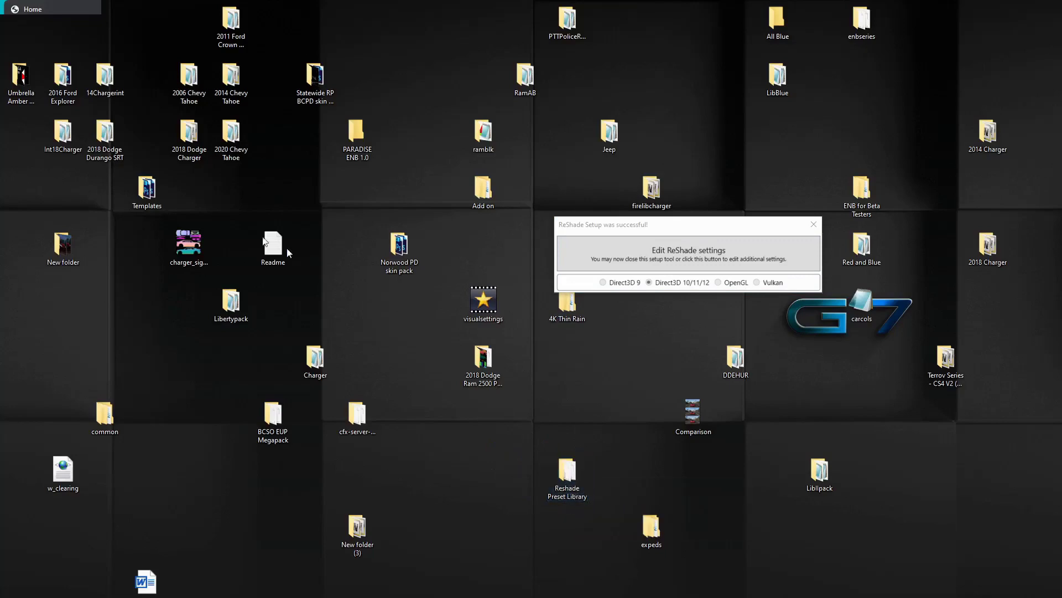
# Look through the preset files in the Reshade Preset Library folder and close its window
pyautogui.moveTo(349, 98); pyautogui.dragTo(663, 137)
pyautogui.scroll(-1, 267, 350)
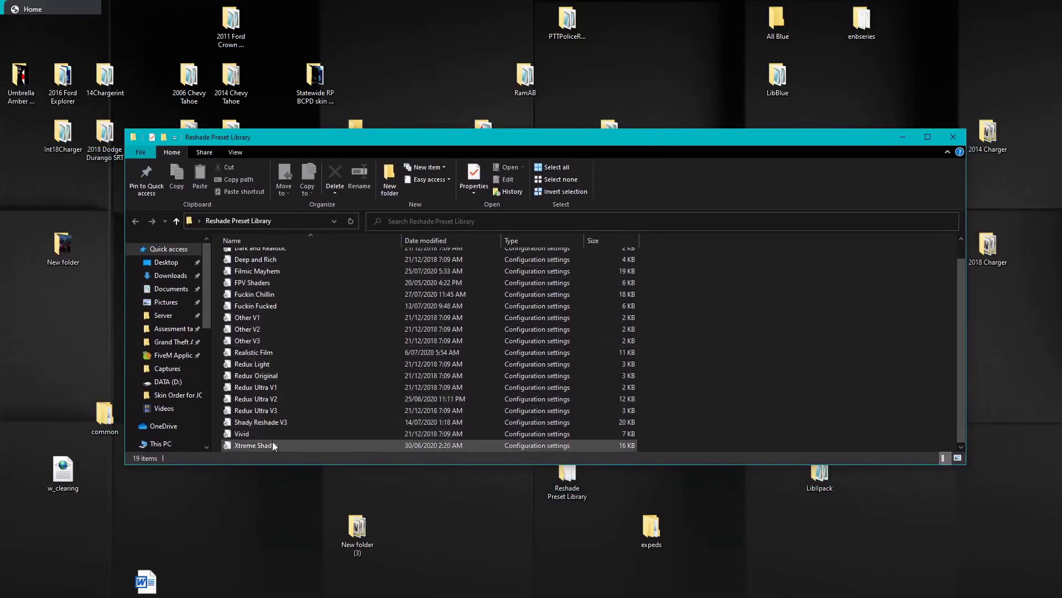
pyautogui.scroll(1, 292, 341)
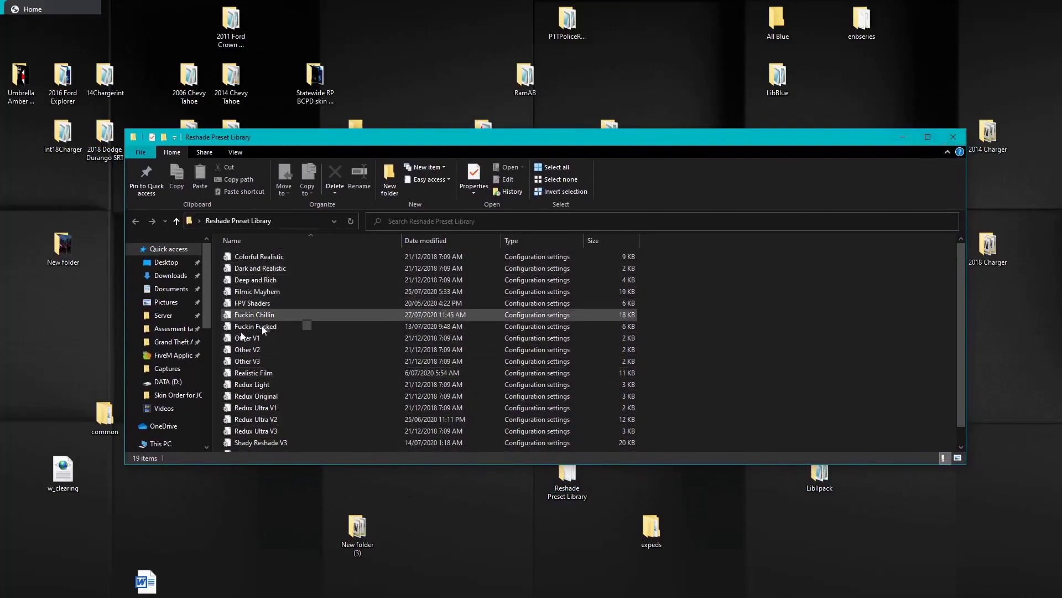
pyautogui.click(953, 137)
# Open the ReShade settings and browse for a preset file, checking the Grand Theft Auto V folder
pyautogui.click(700, 256)
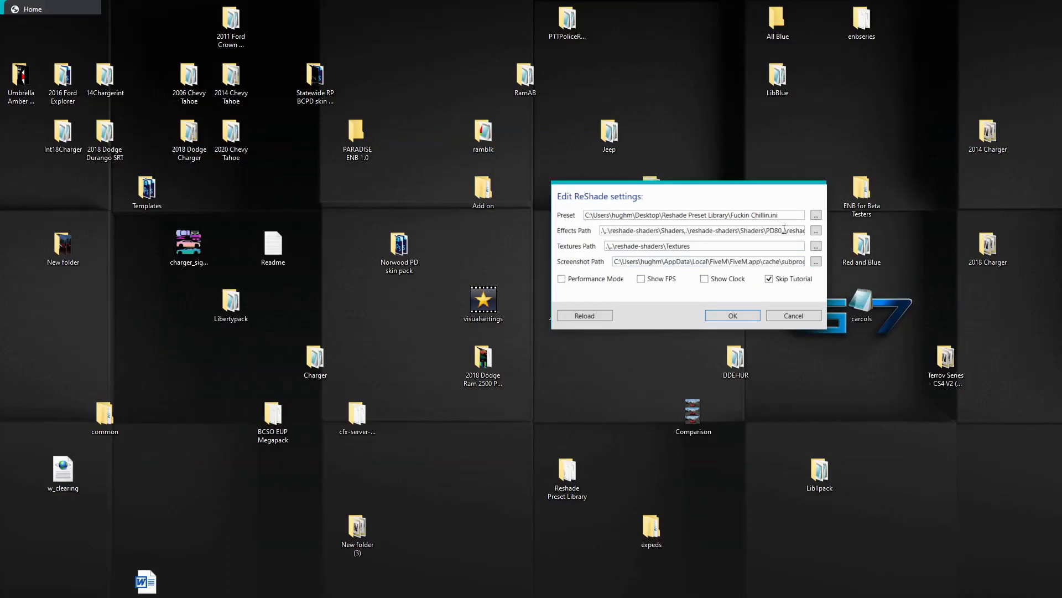
pyautogui.click(815, 216)
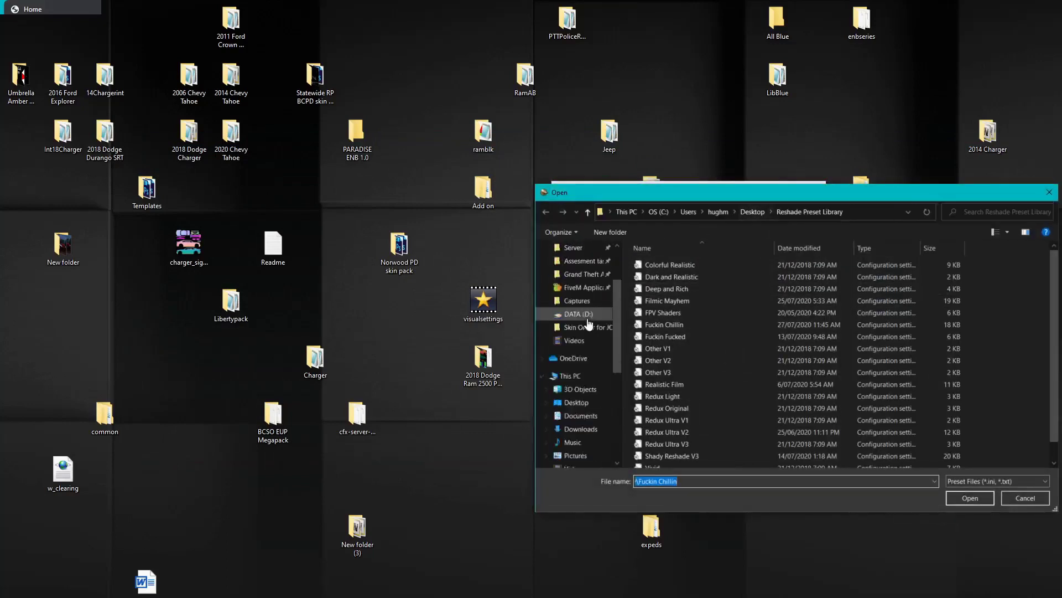
pyautogui.scroll(-2, 609, 376)
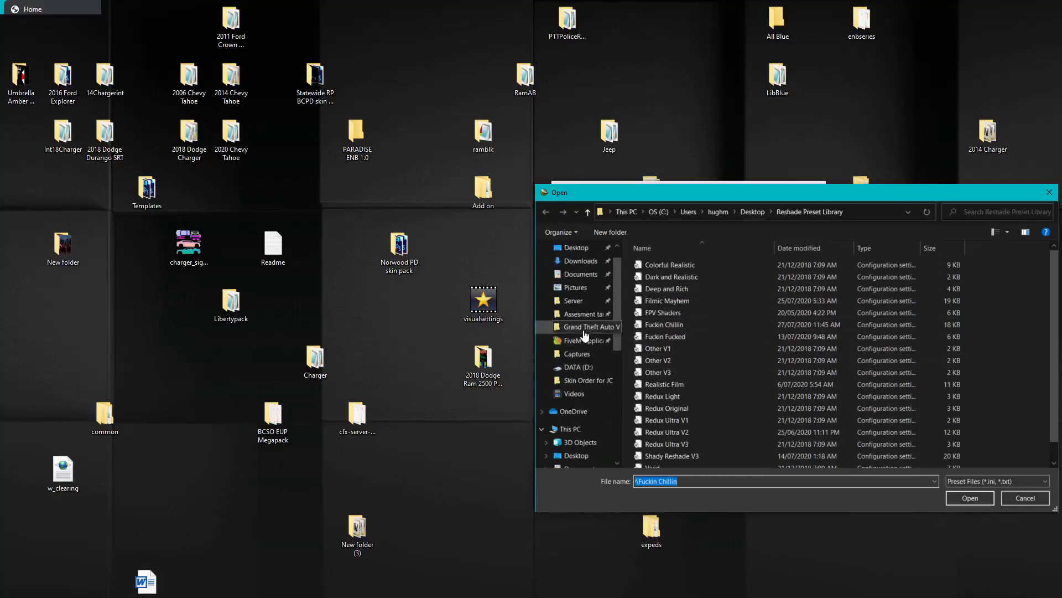
pyautogui.click(581, 327)
pyautogui.scroll(2, 546, 310)
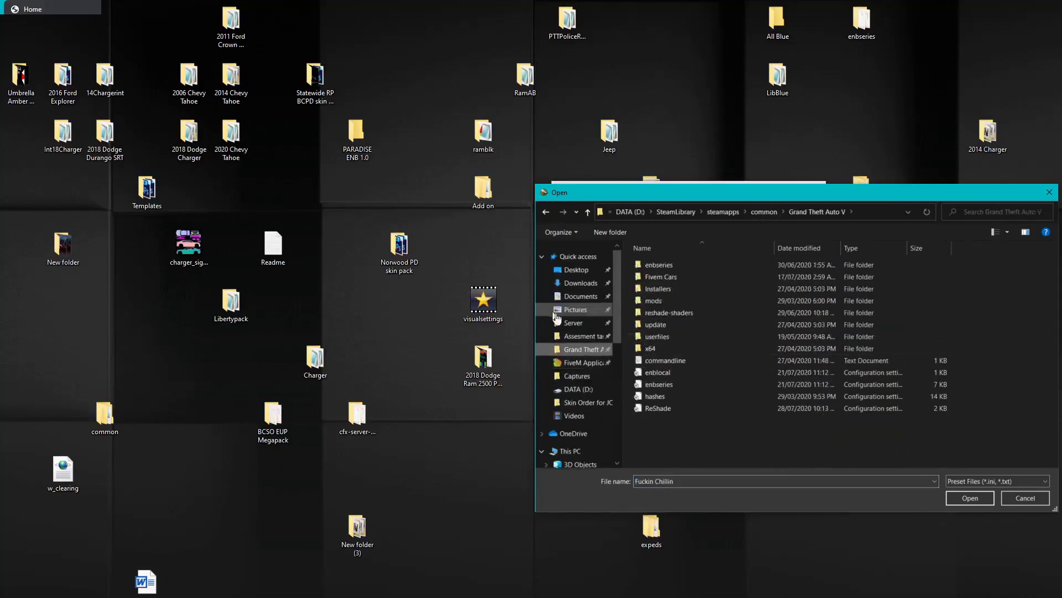
# Set the ReShade preset to Shady Reshade V3 from the Reshade Preset Library folder on the Desktop
pyautogui.click(590, 270)
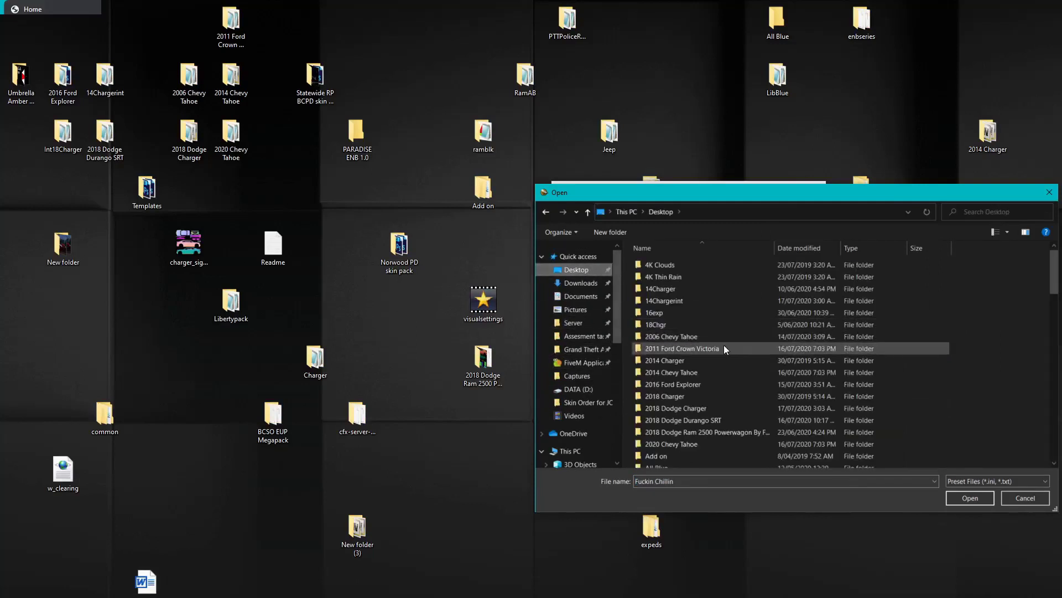
pyautogui.scroll(-10, 663, 356)
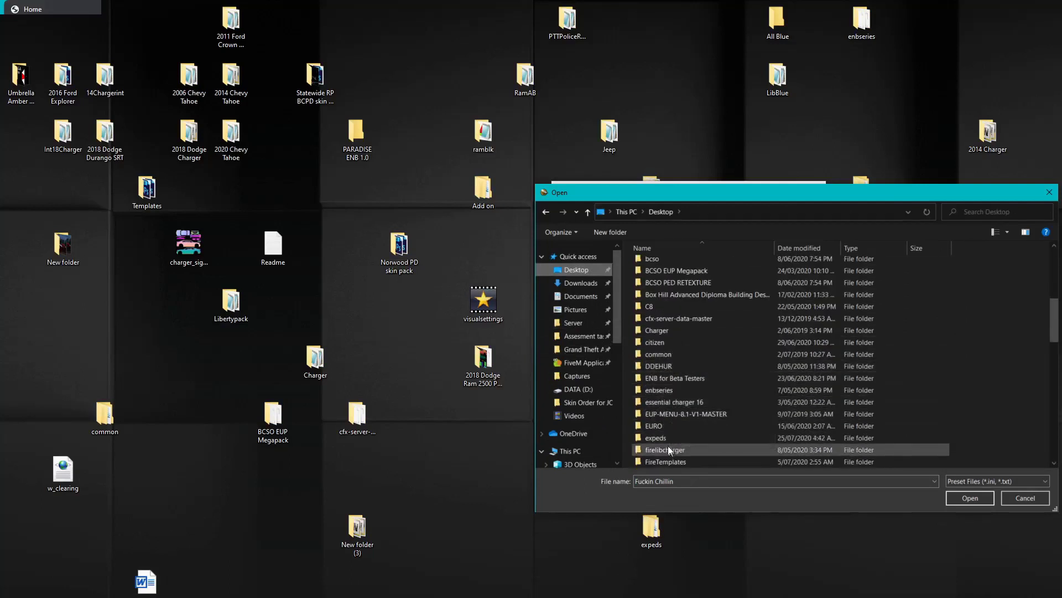
pyautogui.scroll(1, 663, 414)
pyautogui.scroll(-6, 665, 416)
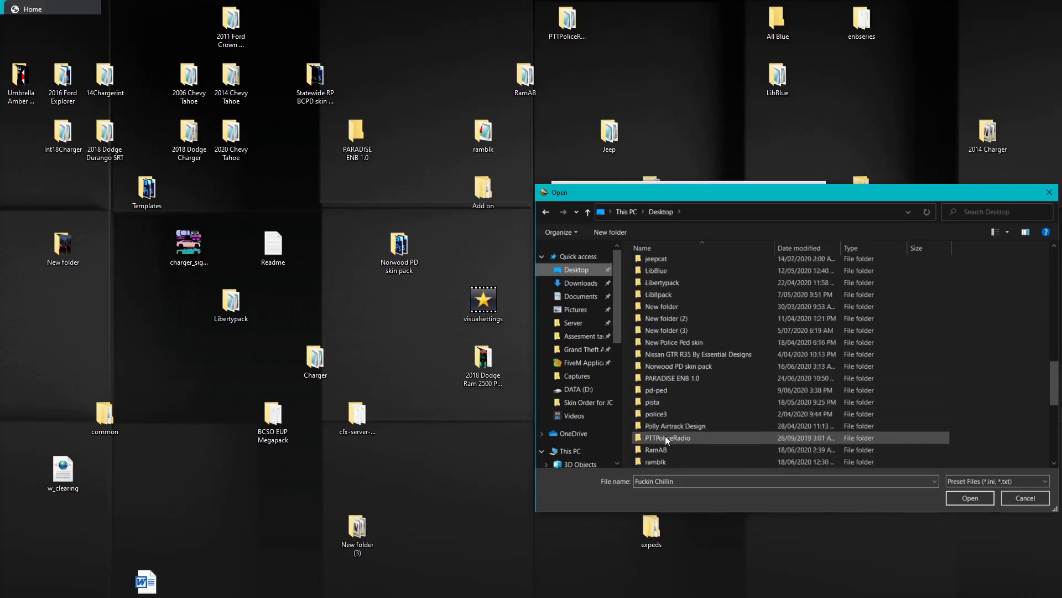
pyautogui.scroll(-5, 665, 436)
pyautogui.scroll(-3, 669, 440)
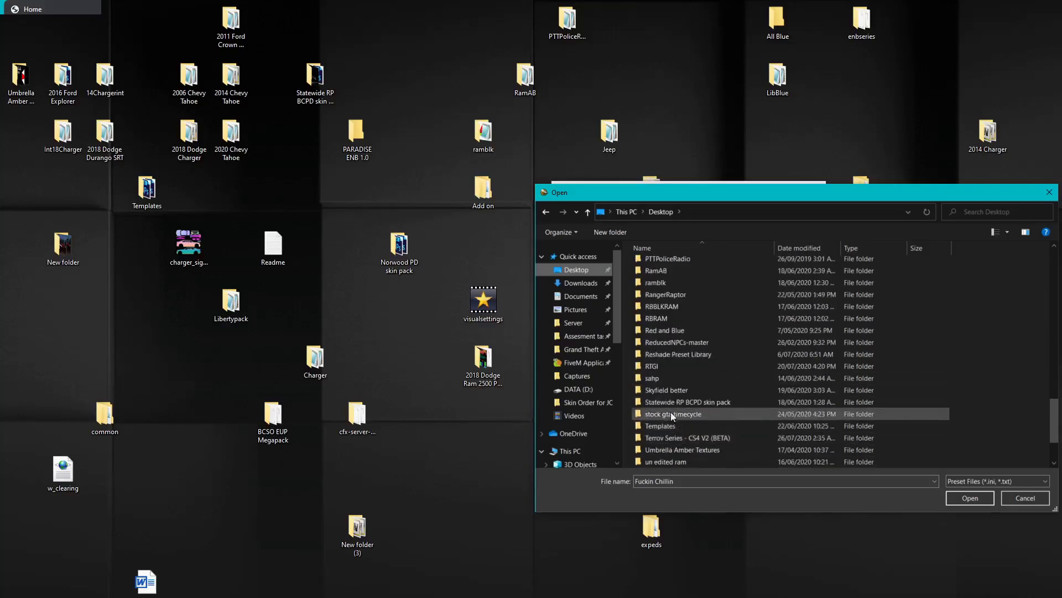
pyautogui.doubleClick(665, 354)
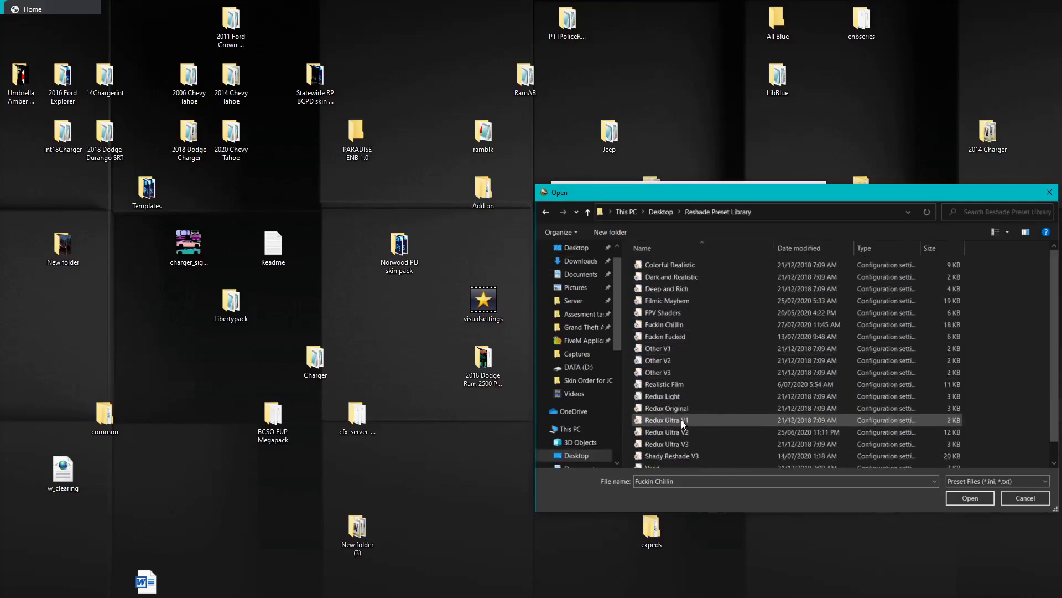
pyautogui.doubleClick(682, 453)
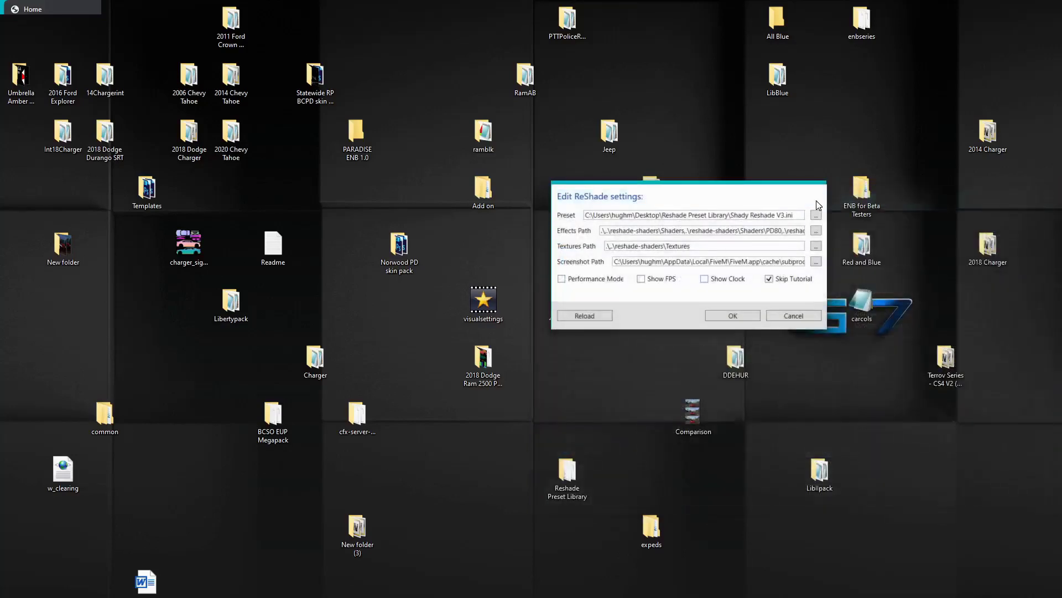
# Enable Performance Mode, save the ReShade settings and close the setup window
pyautogui.click(562, 278)
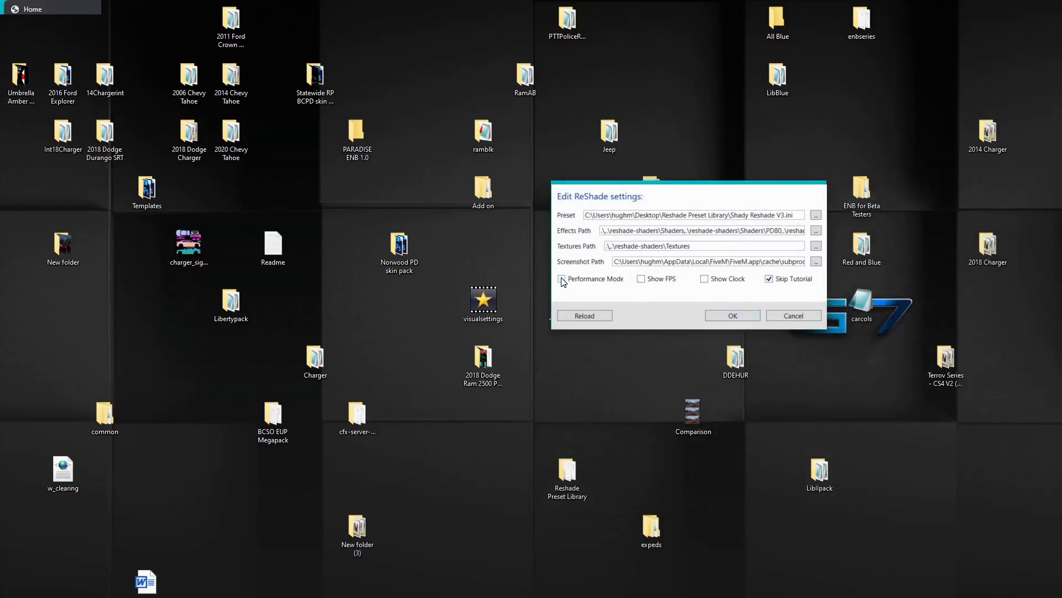
pyautogui.click(744, 315)
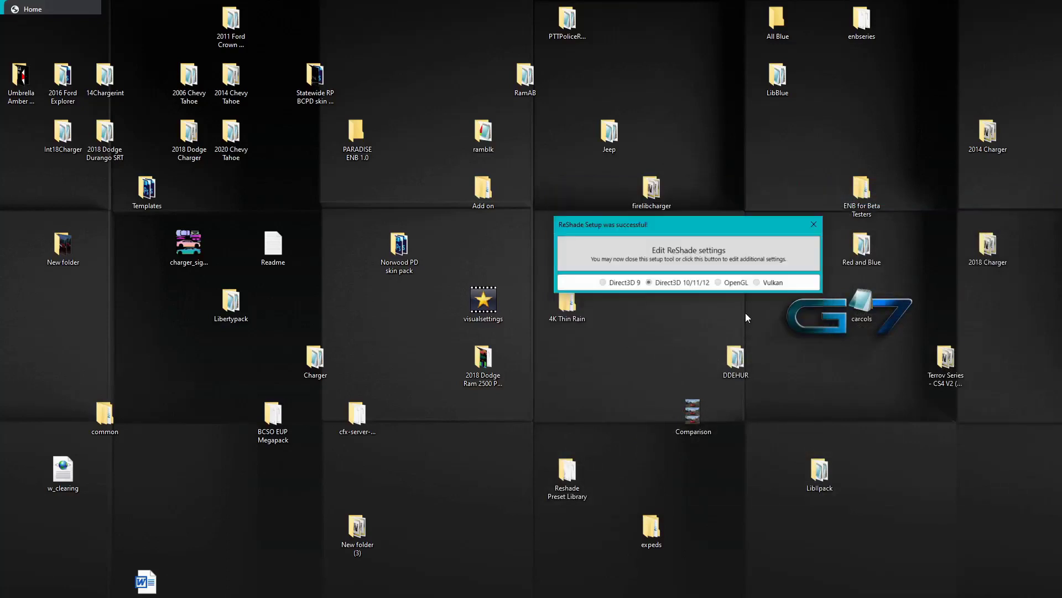
pyautogui.click(812, 227)
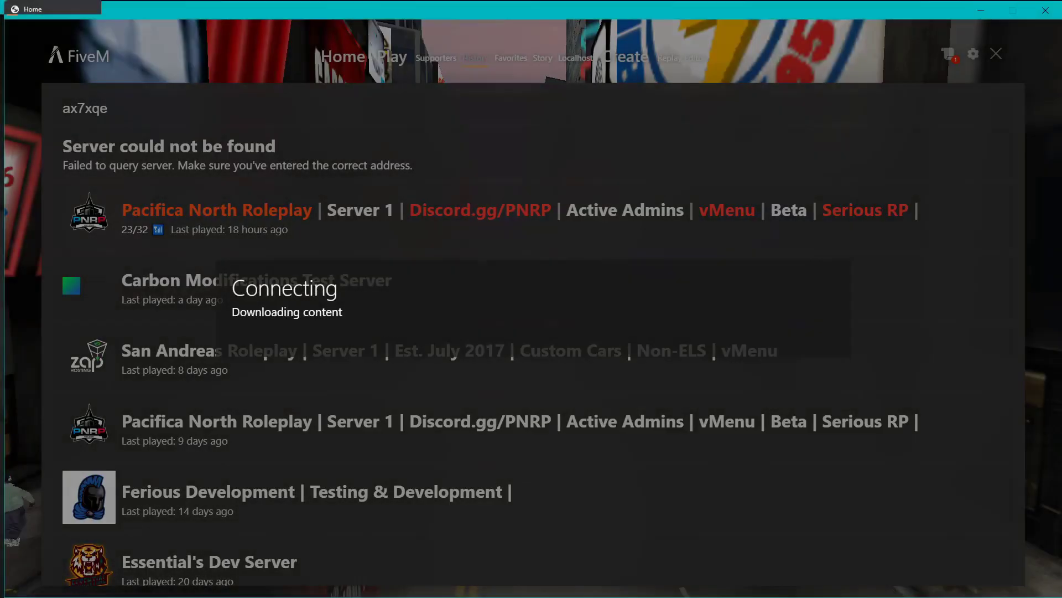
# Open the ReShade overlay in FiveM and try the Fuckin Fucked preset before switching to Fuckin Chillin
pyautogui.press('Home')
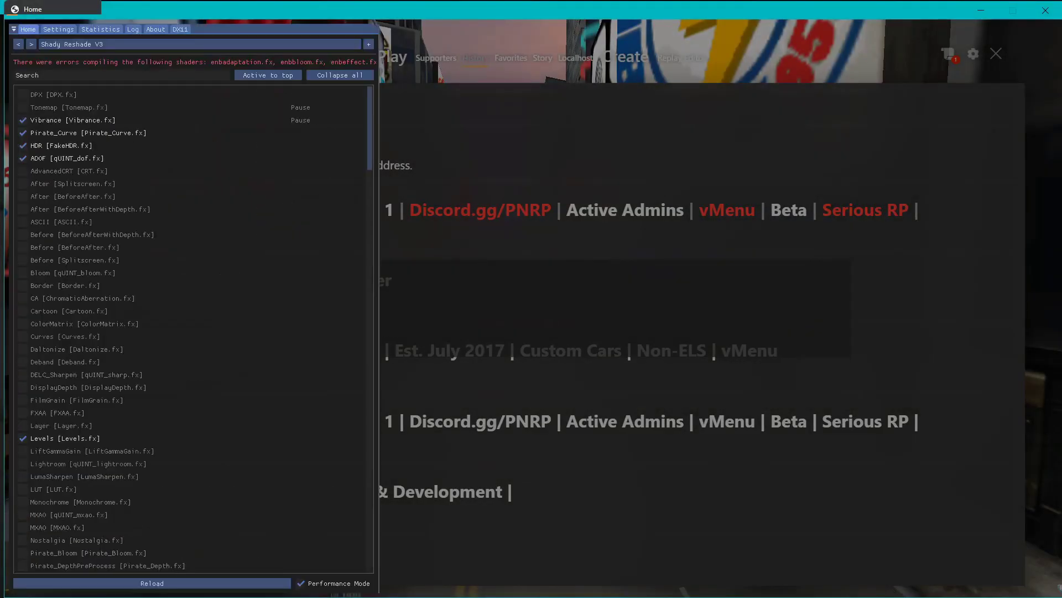
pyautogui.click(236, 47)
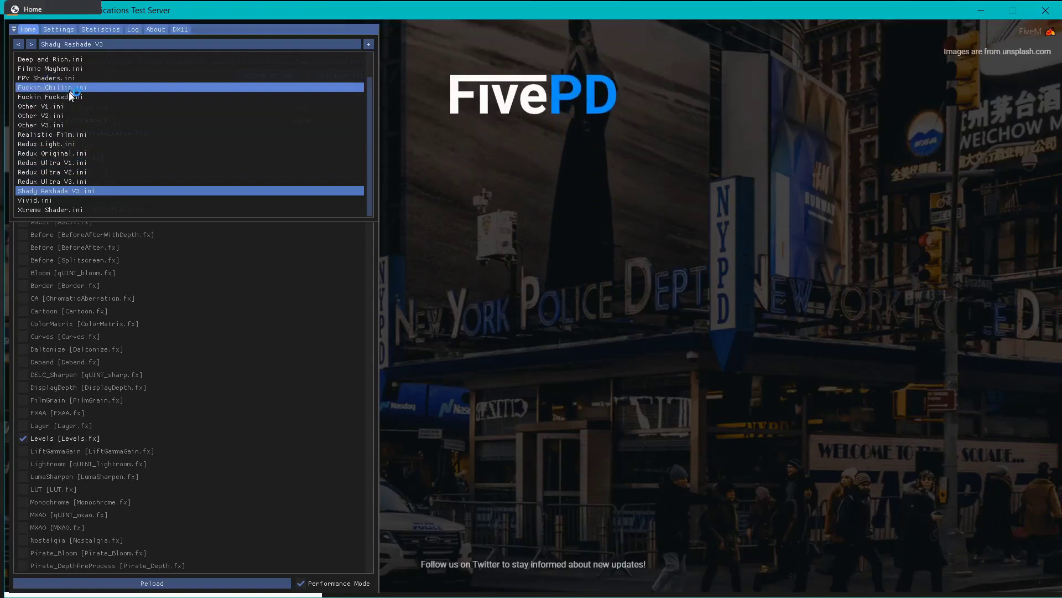
pyautogui.click(69, 98)
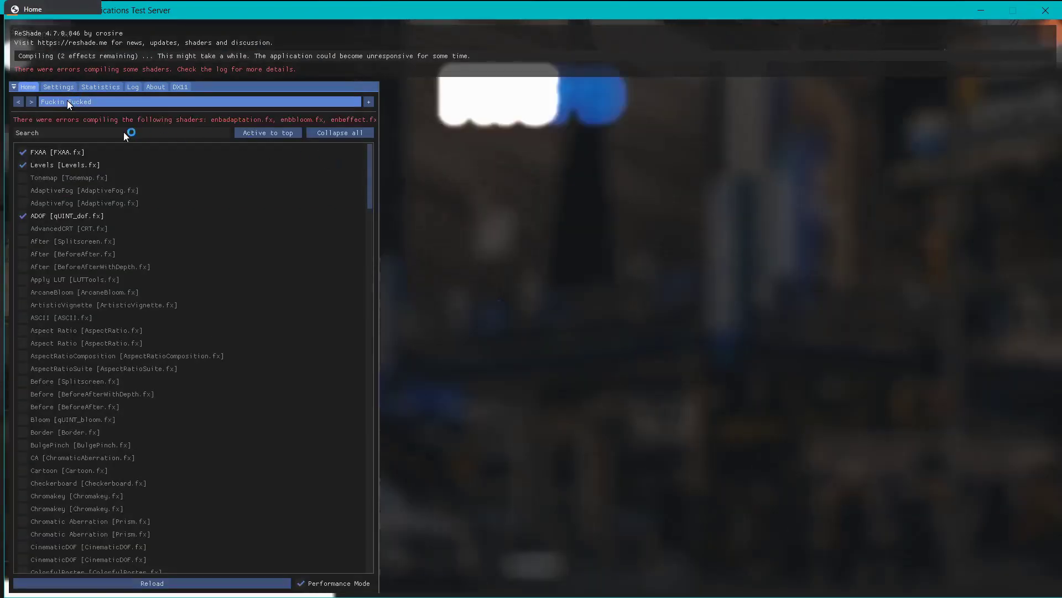
pyautogui.click(142, 101)
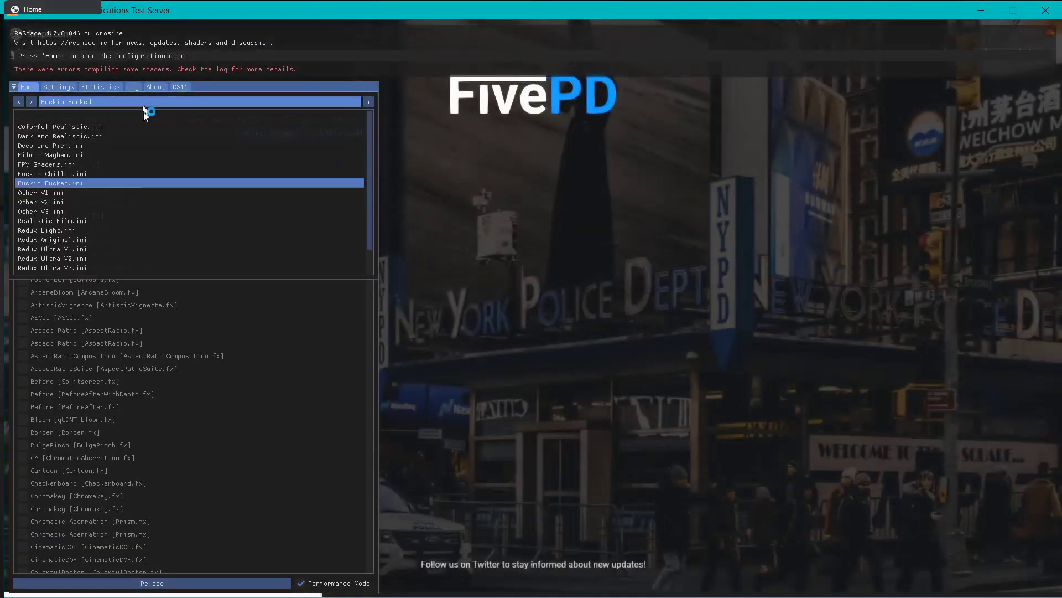
pyautogui.click(137, 172)
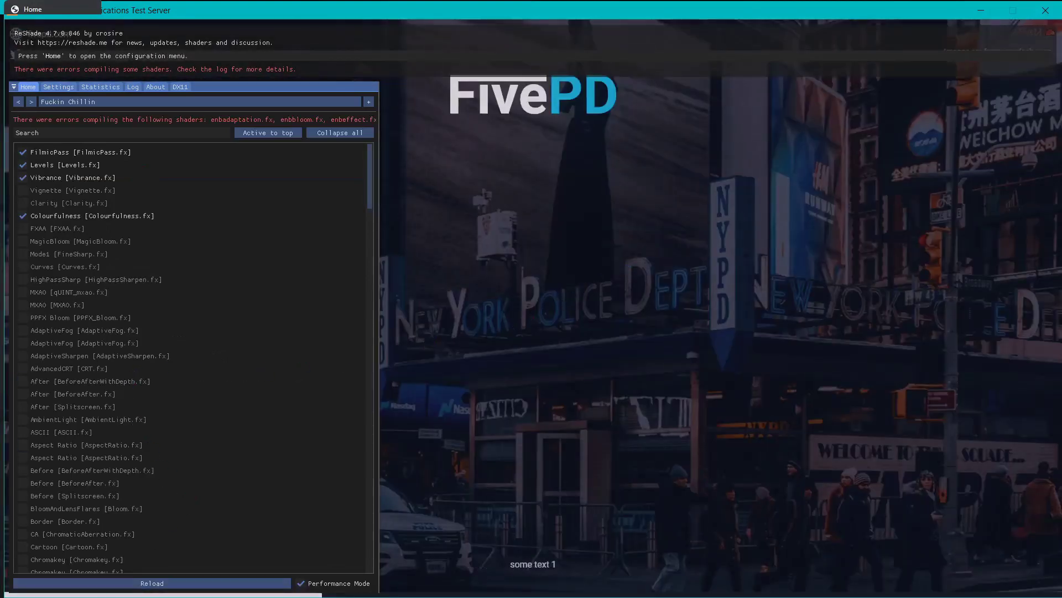
# Preview the Technicolor, Flipbook and Lightroom effects by toggling each one and restoring its state
pyautogui.scroll(-7, 22, 553)
pyautogui.scroll(-8, 22, 553)
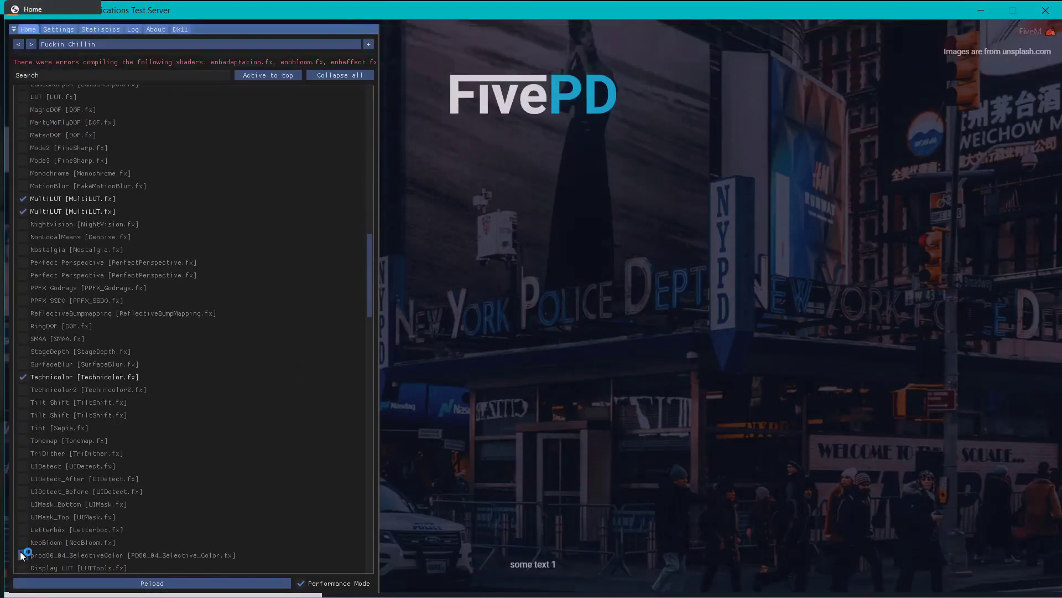
pyautogui.click(27, 374)
pyautogui.click(26, 374)
pyautogui.scroll(-10, 28, 420)
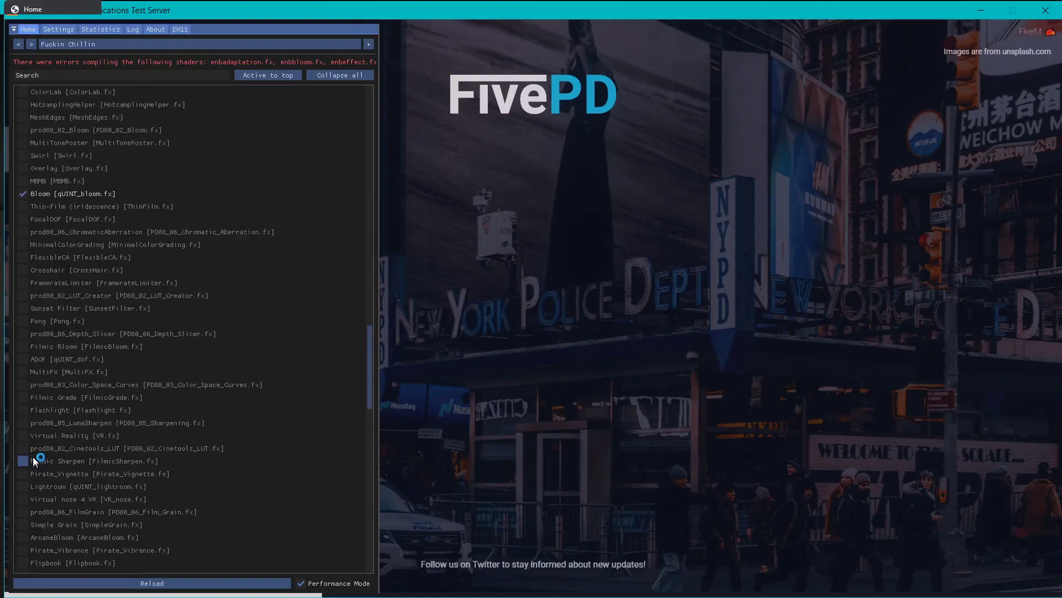
pyautogui.scroll(-3, 34, 460)
pyautogui.click(24, 419)
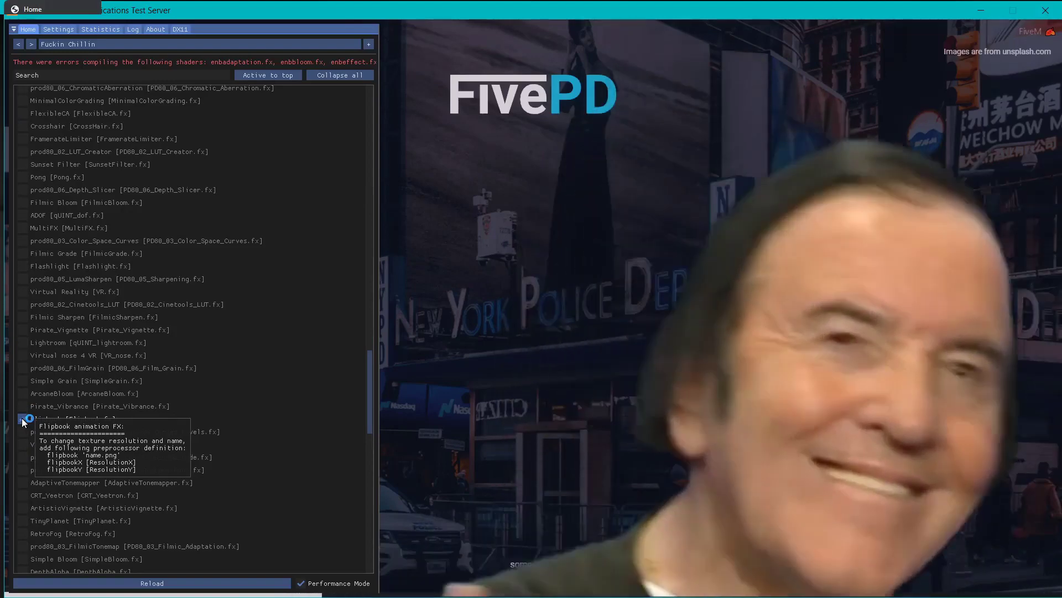
pyautogui.click(34, 343)
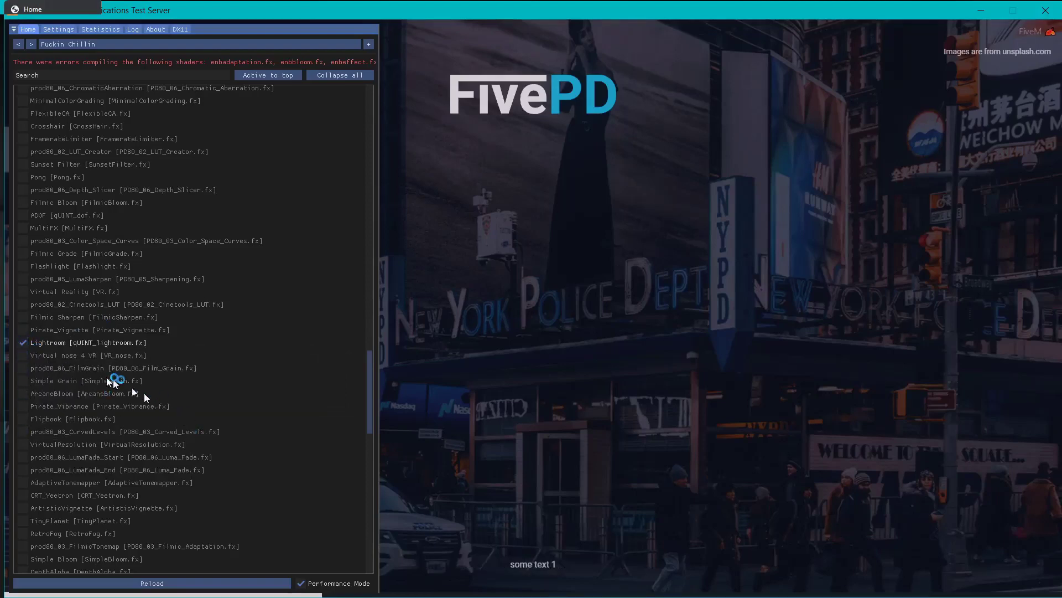
pyautogui.click(23, 343)
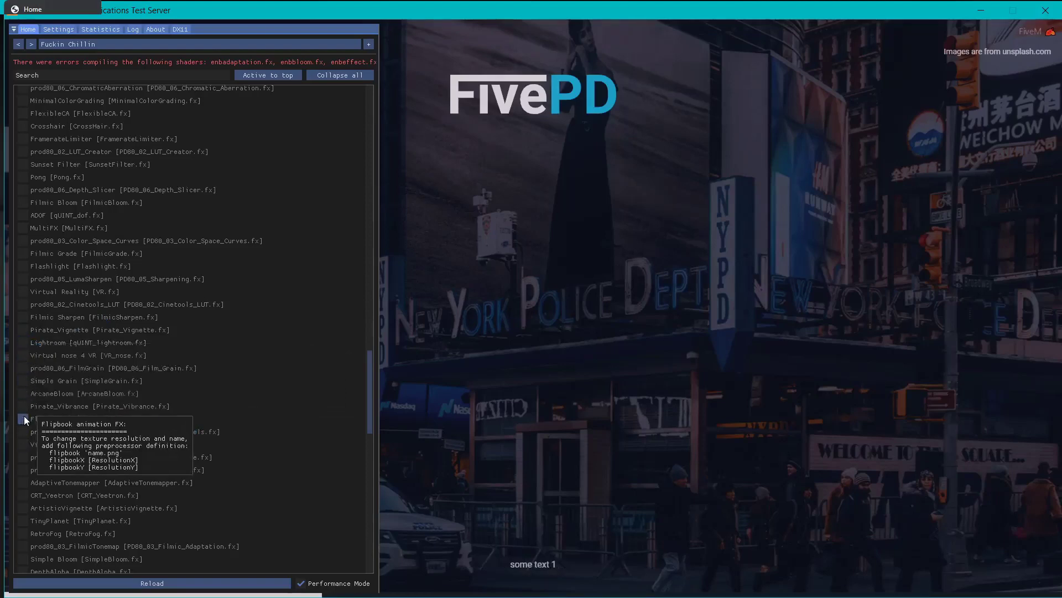
# Preview the WhitepointFixer, CRT_Yeetron, Pirate_Vignette and Filmic Grade effects by switching each one on and off again
pyautogui.scroll(-4, 19, 434)
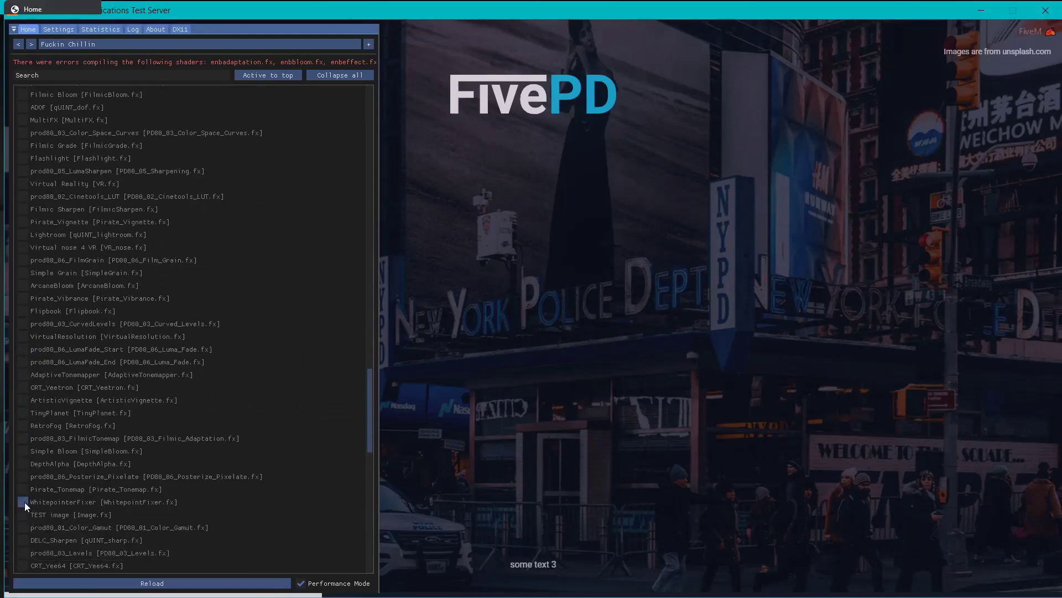
pyautogui.click(24, 502)
pyautogui.click(22, 501)
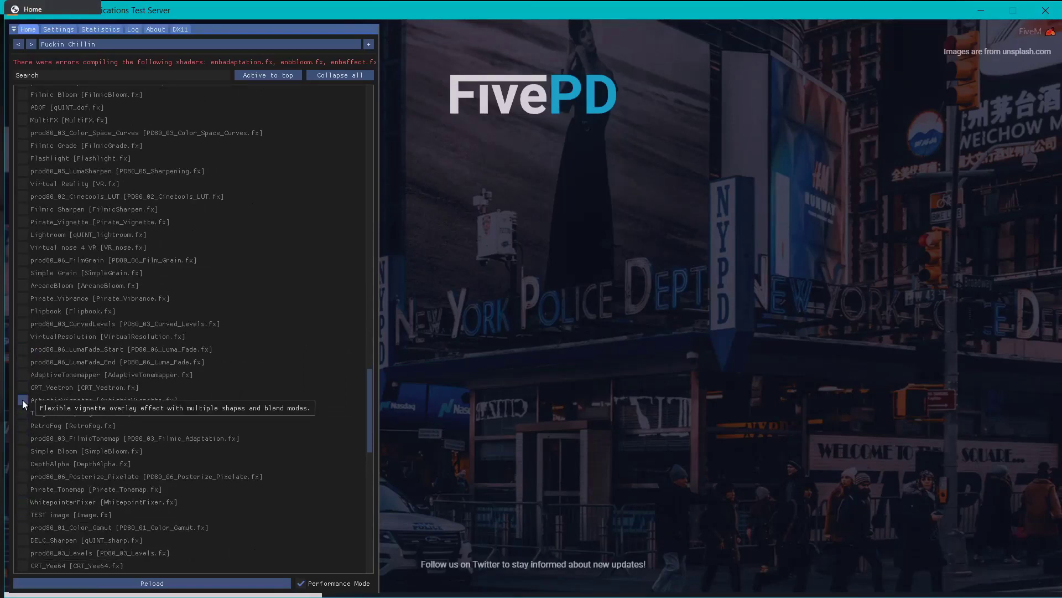
pyautogui.click(22, 387)
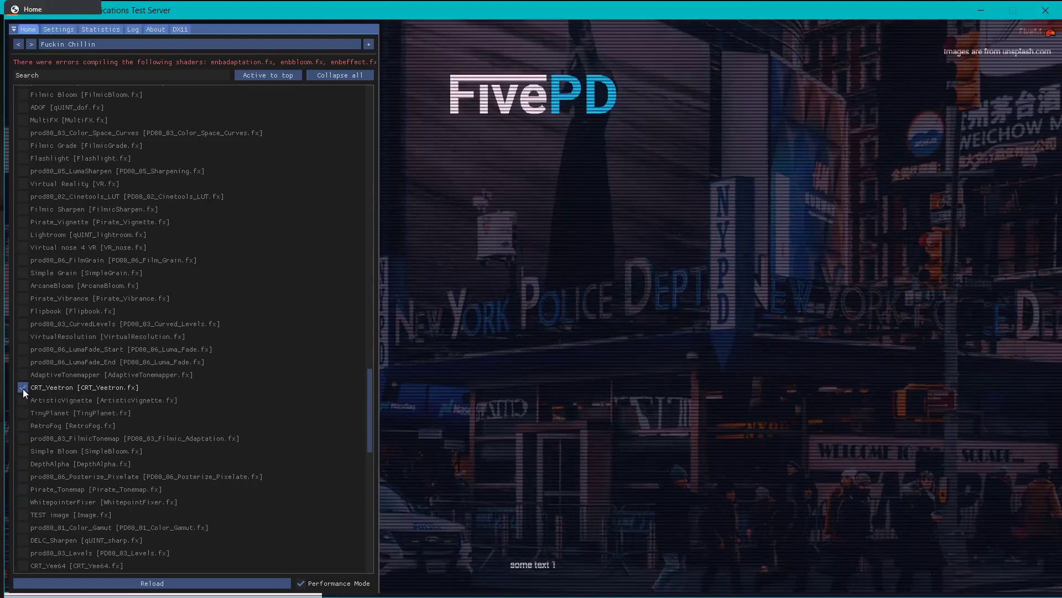
pyautogui.click(22, 389)
pyautogui.click(23, 222)
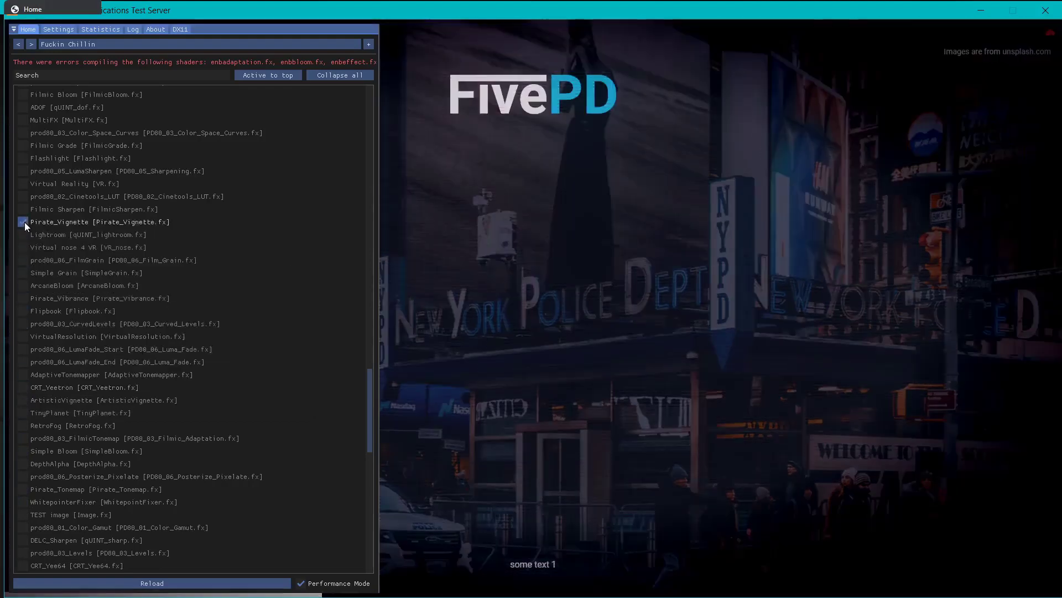
pyautogui.click(24, 221)
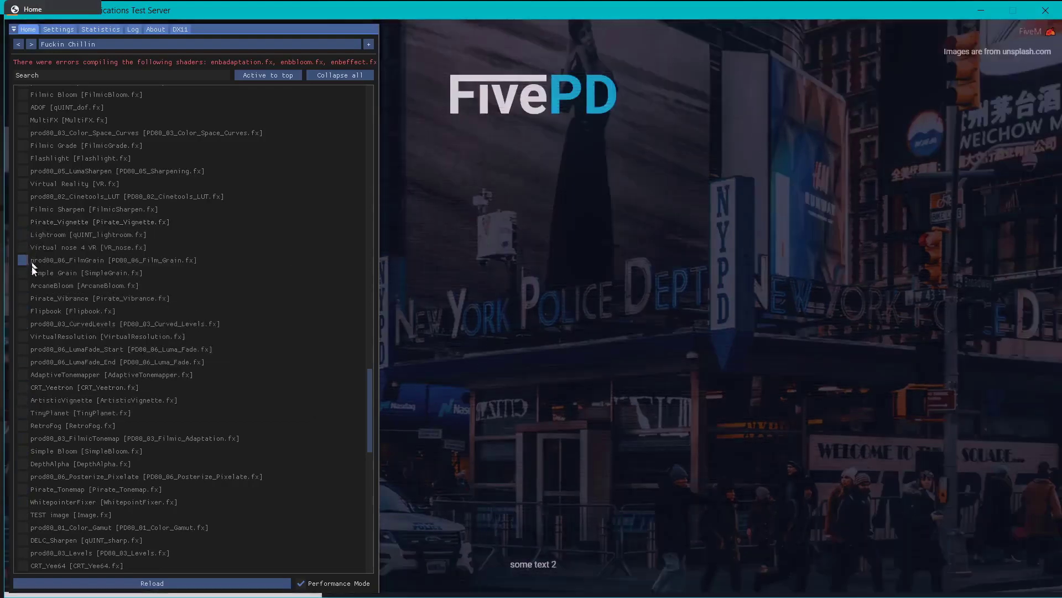
pyautogui.click(23, 146)
pyautogui.click(23, 146)
# Turn off Performance Mode and set the colourfulness value of Colourfulness.fx to 0.31, trying 2.00 along the way
pyautogui.moveTo(22, 113)
pyautogui.scroll(-7, 78, 292)
pyautogui.scroll(-6, 150, 443)
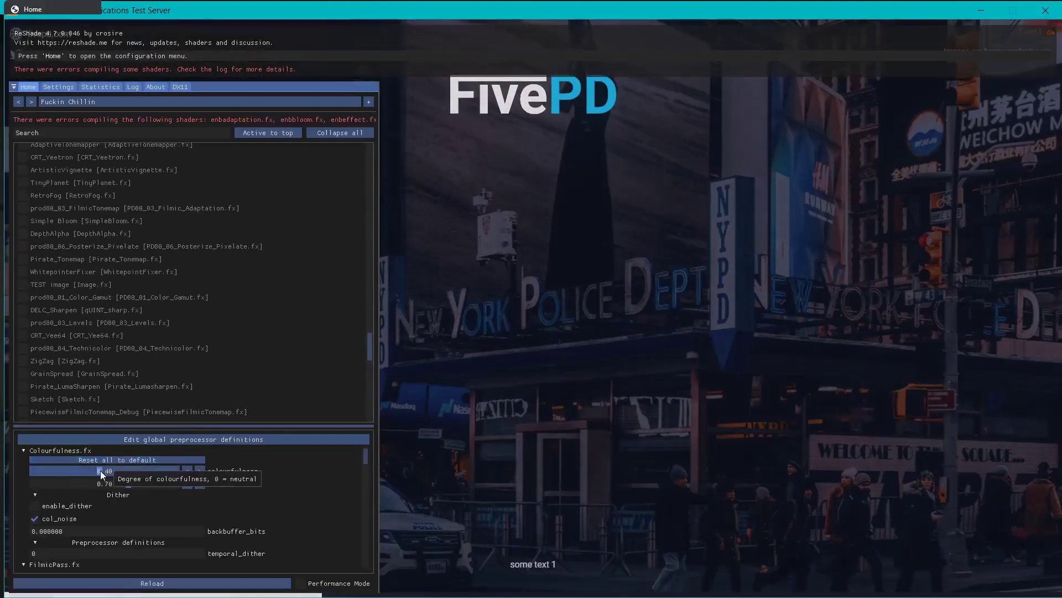
pyautogui.moveTo(101, 471); pyautogui.dragTo(178, 477)
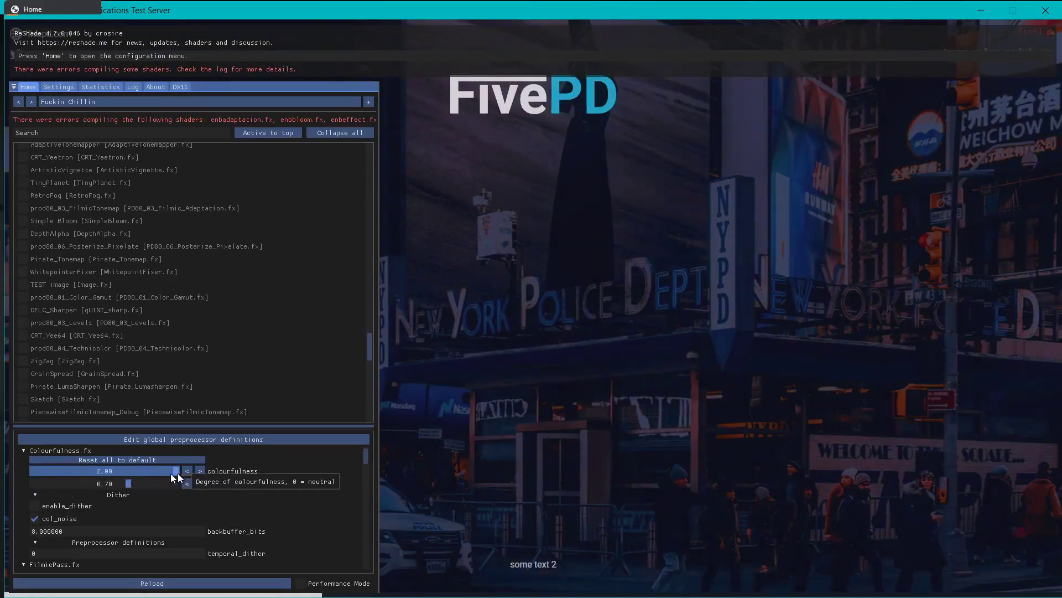
pyautogui.scroll(-1, 115, 496)
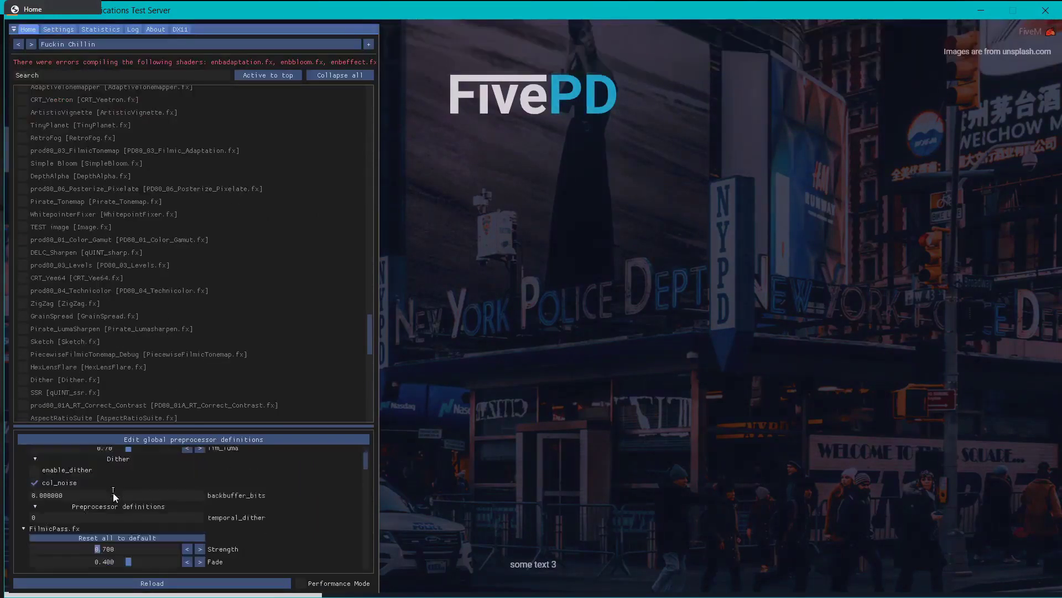
pyautogui.scroll(-2, 115, 496)
pyautogui.scroll(4, 129, 512)
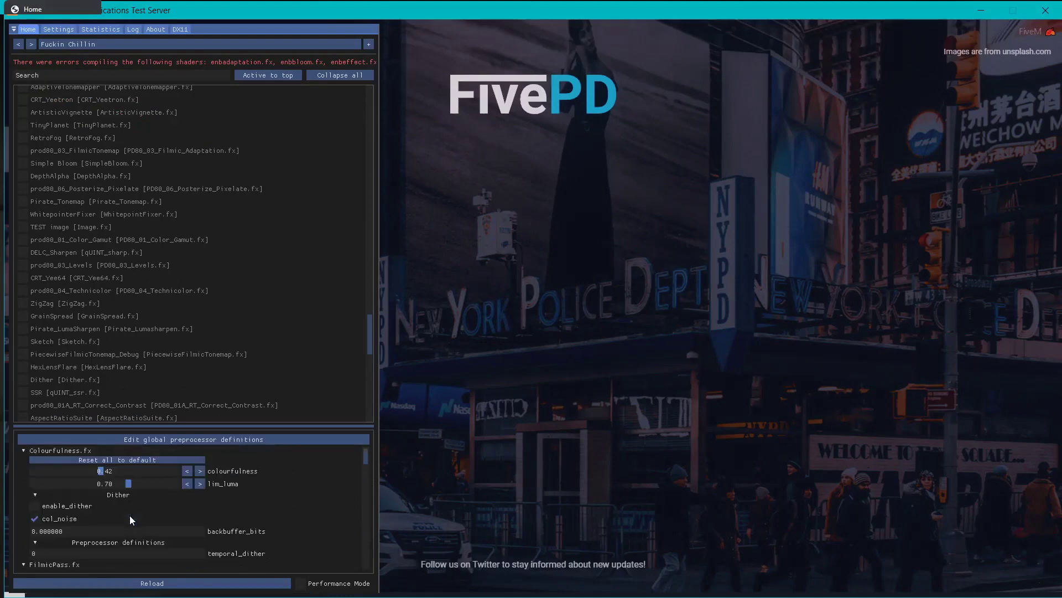
pyautogui.moveTo(101, 471); pyautogui.dragTo(98, 472)
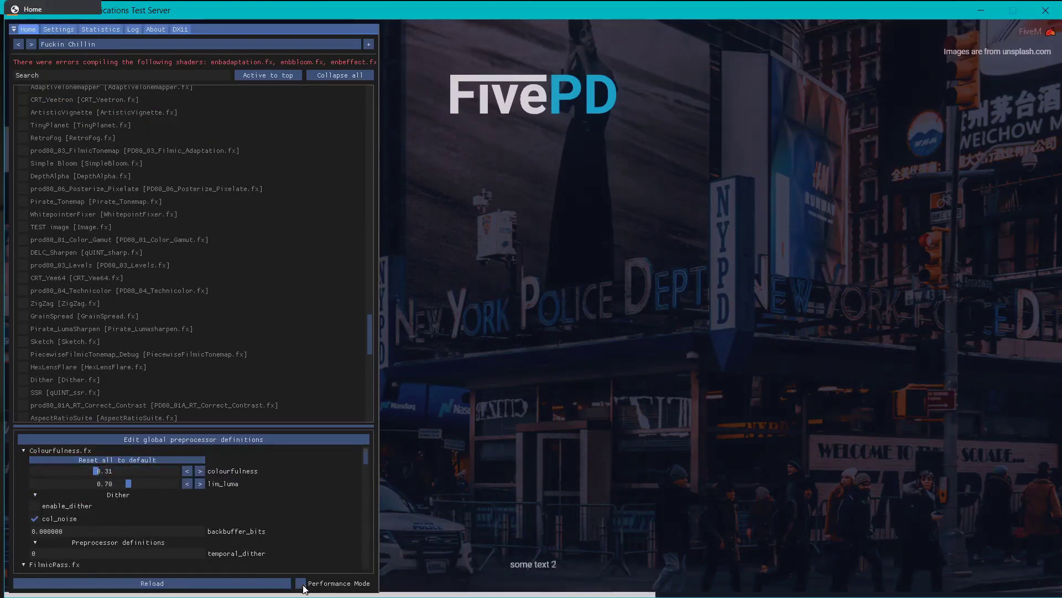
# Re-enable Performance Mode and close the ReShade overlay to view the preset in the game while walking to the beach
pyautogui.click(304, 585)
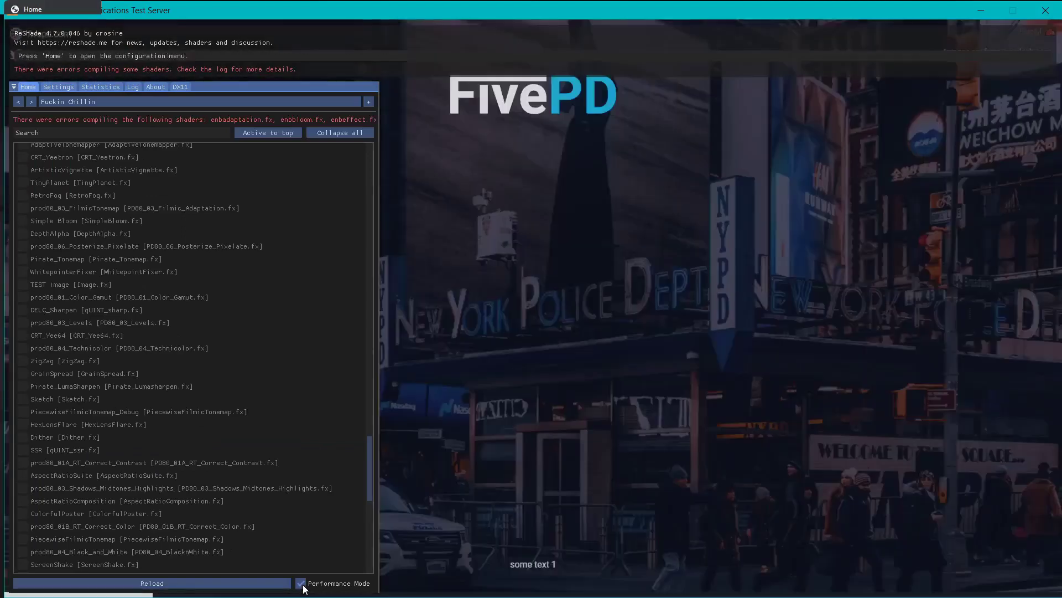
pyautogui.press('Home')
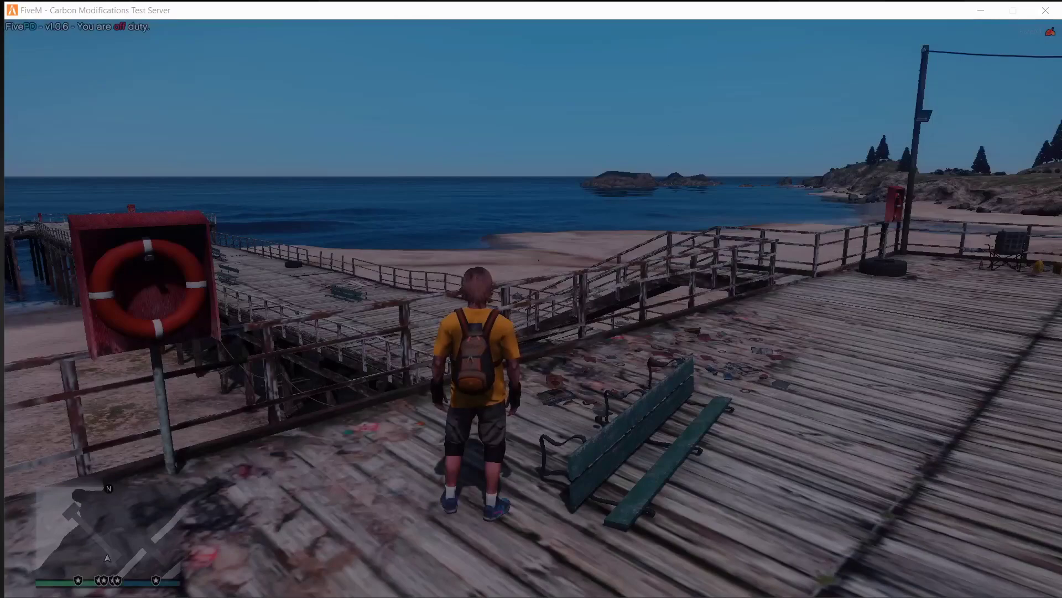
pyautogui.click(690, 376)
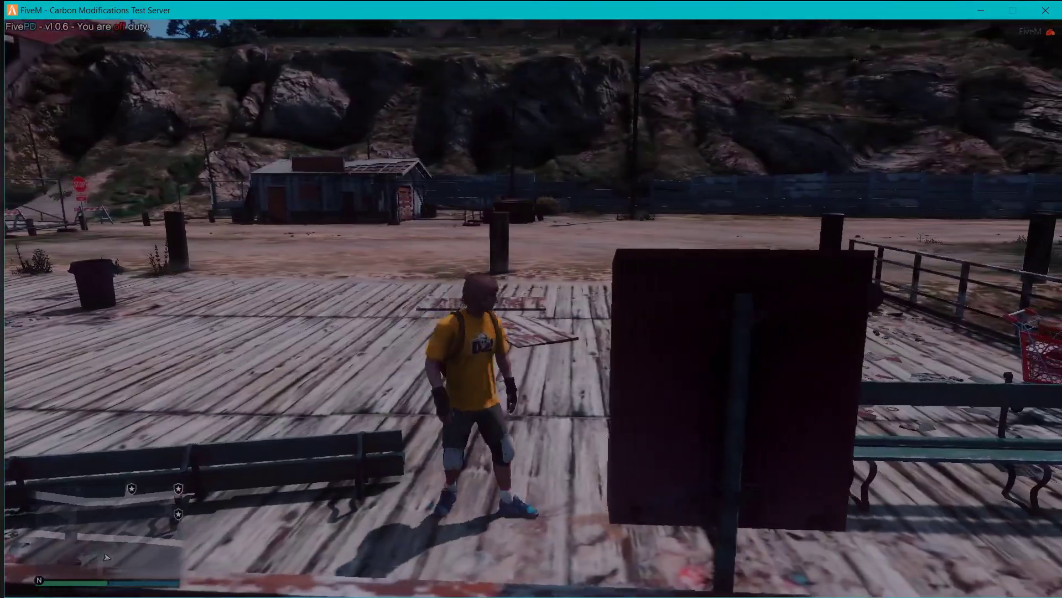
pyautogui.press('w')
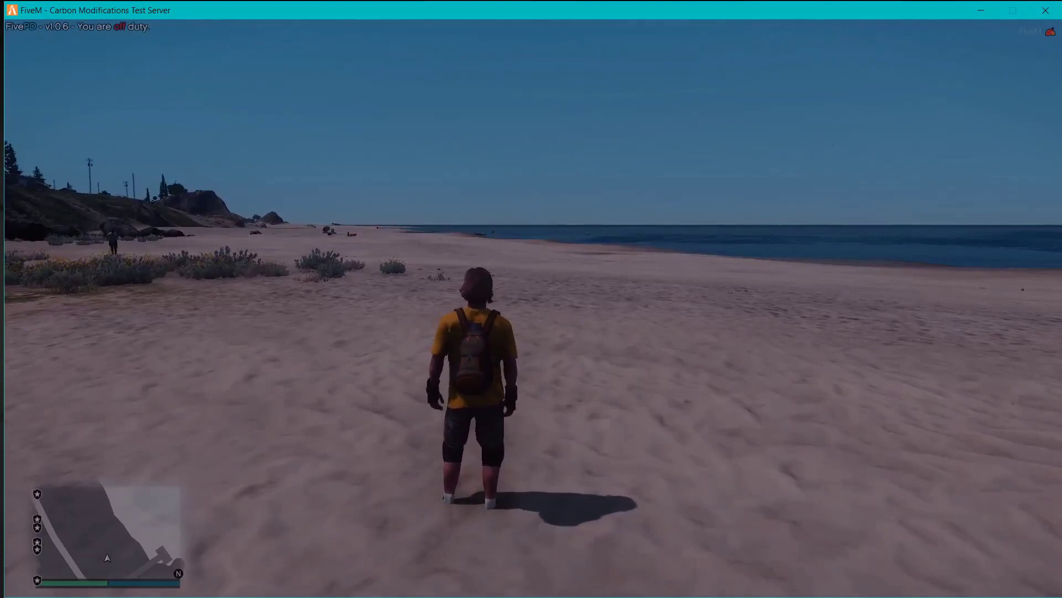
# Switch the ReShade preset to Shady Reshade V3.ini and close the overlay while its effects load
pyautogui.press('Home')
pyautogui.scroll(15, 100, 238)
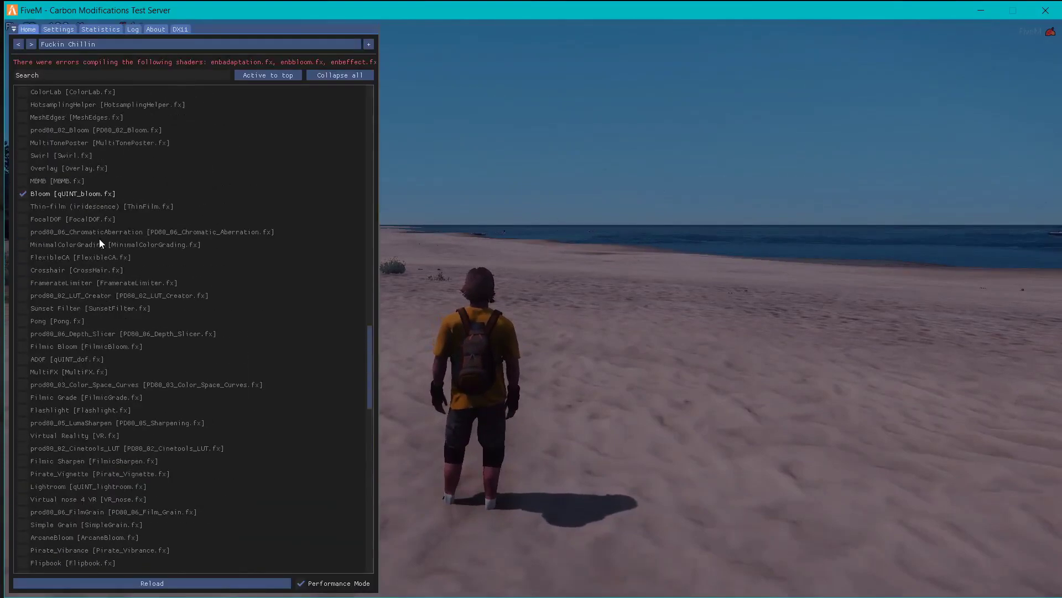
pyautogui.scroll(10, 88, 199)
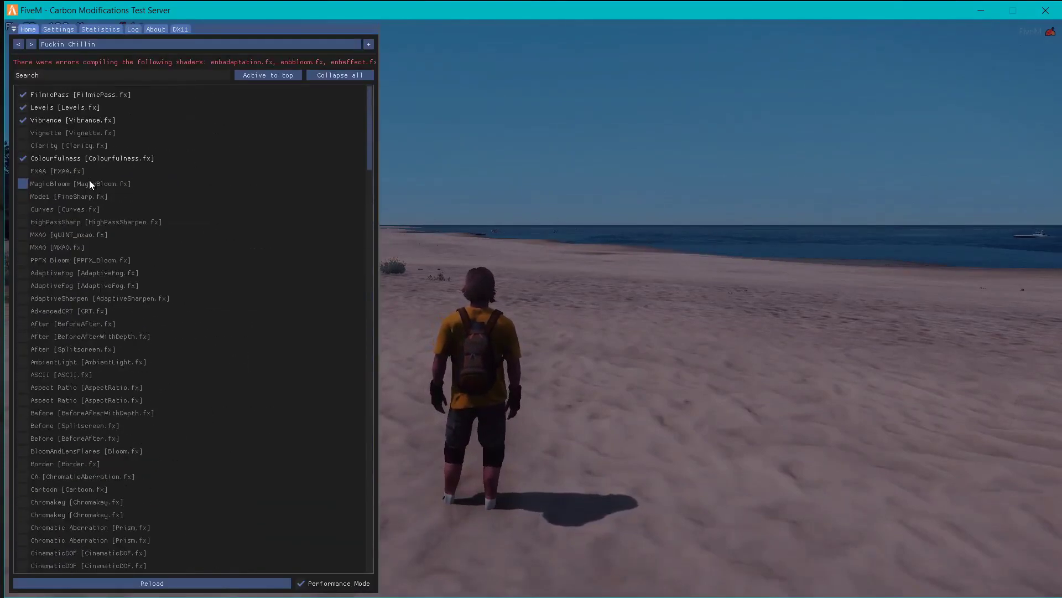
pyautogui.click(91, 43)
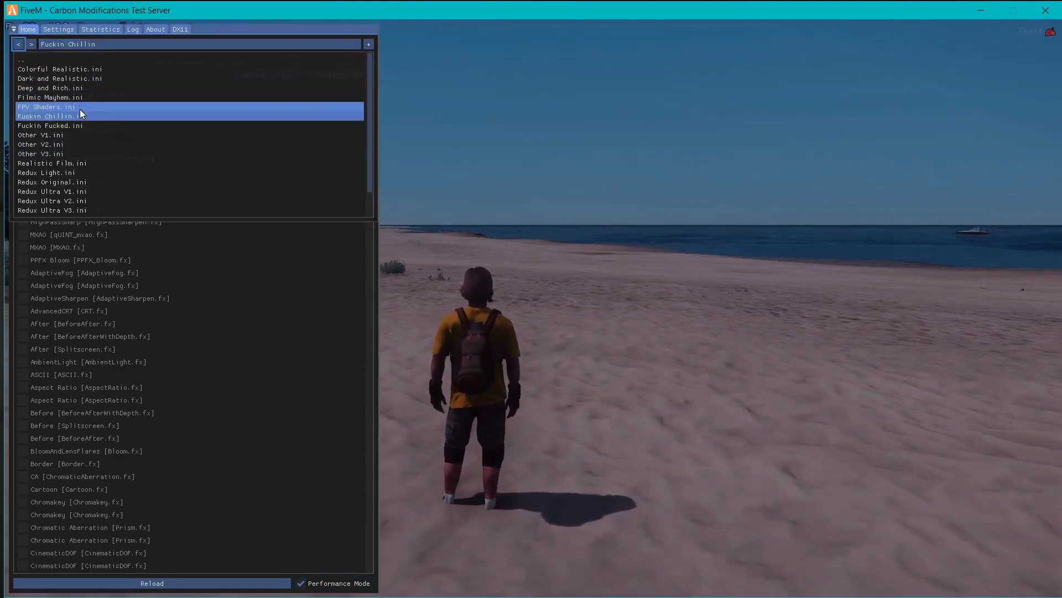
pyautogui.scroll(-1, 79, 100)
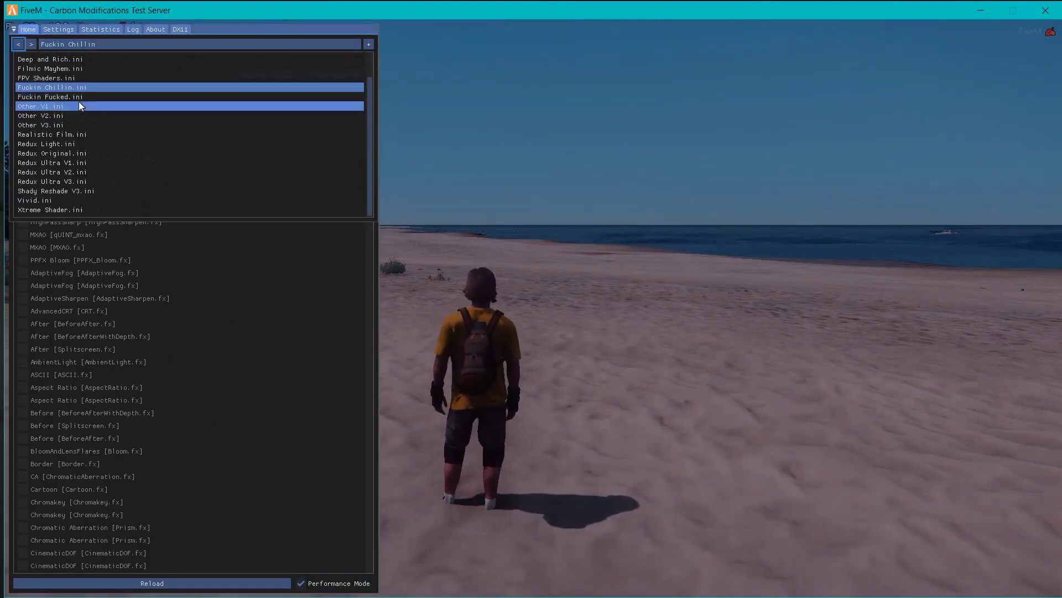
pyautogui.click(92, 190)
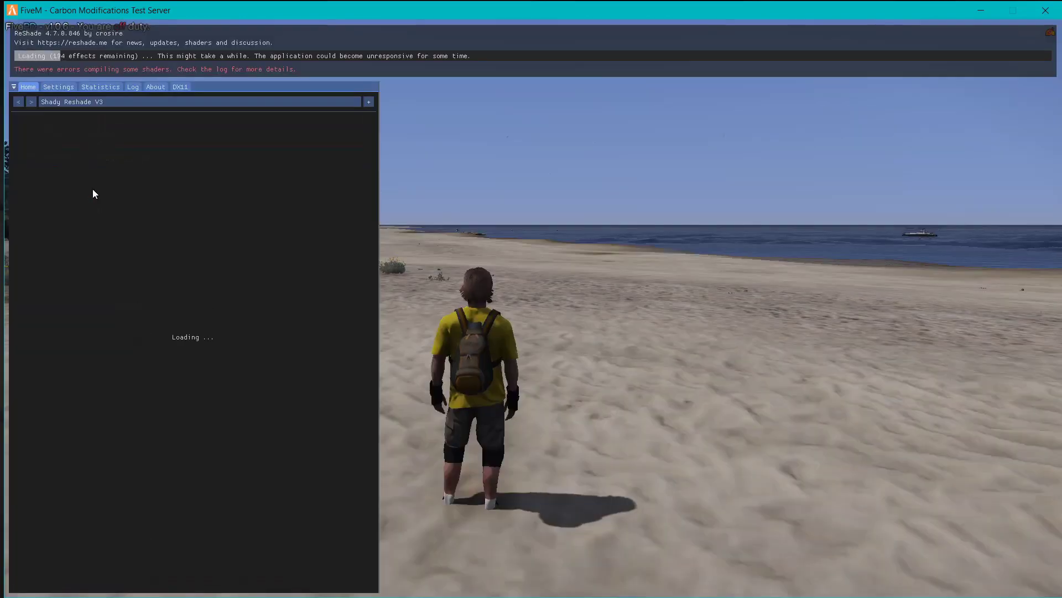
pyautogui.press('Home')
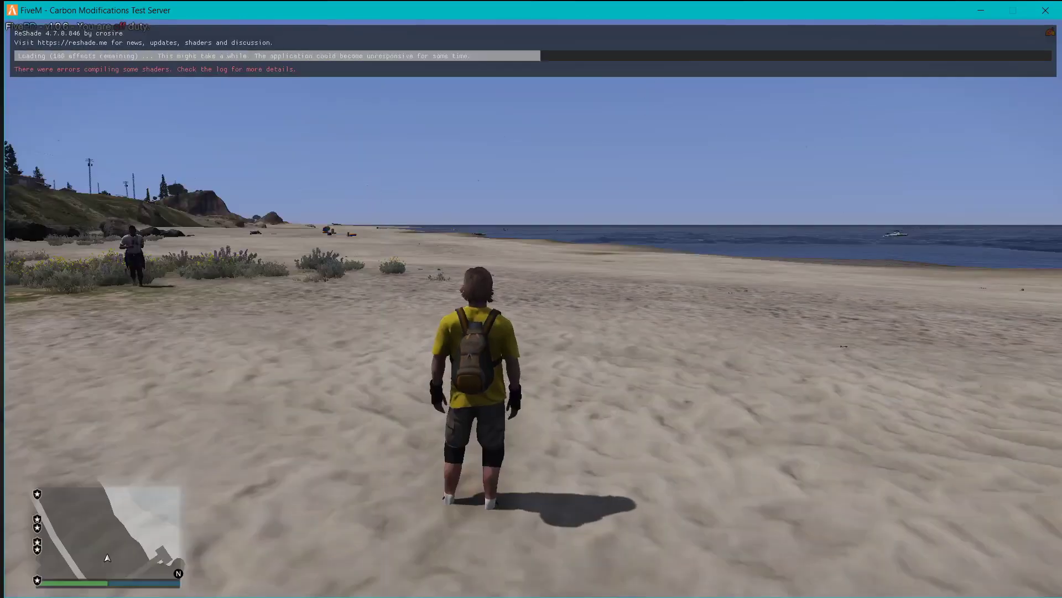
# Open the list of saved vehicles in the Lambda Menu while walking on the beach
pyautogui.press('F2')
pyautogui.press('Down')
pyautogui.press('Down')
pyautogui.press('Down')
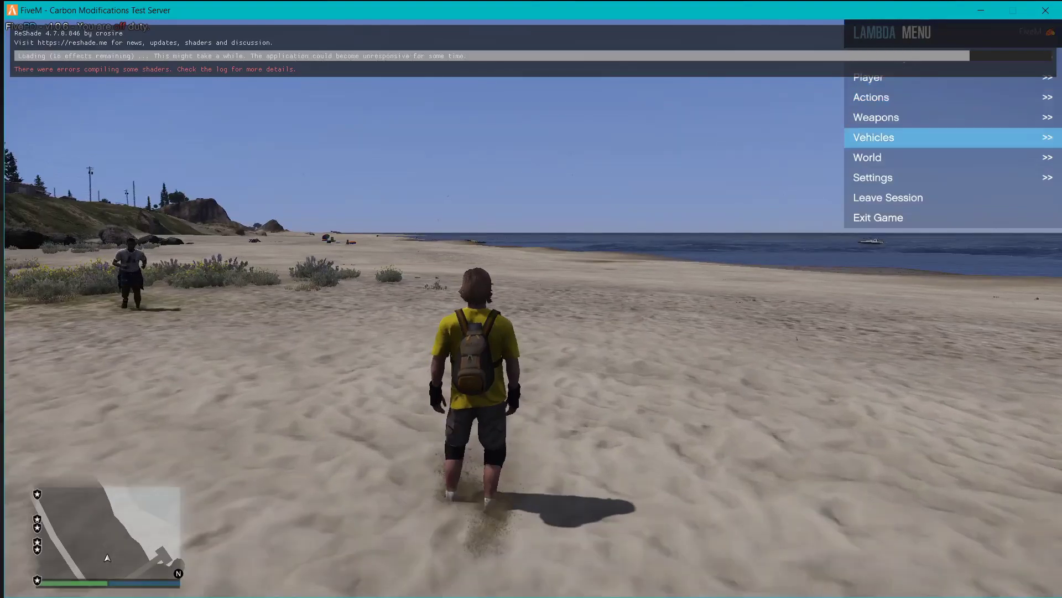
pyautogui.press('Return')
pyautogui.press('Down')
pyautogui.press('Return')
pyautogui.press('w')
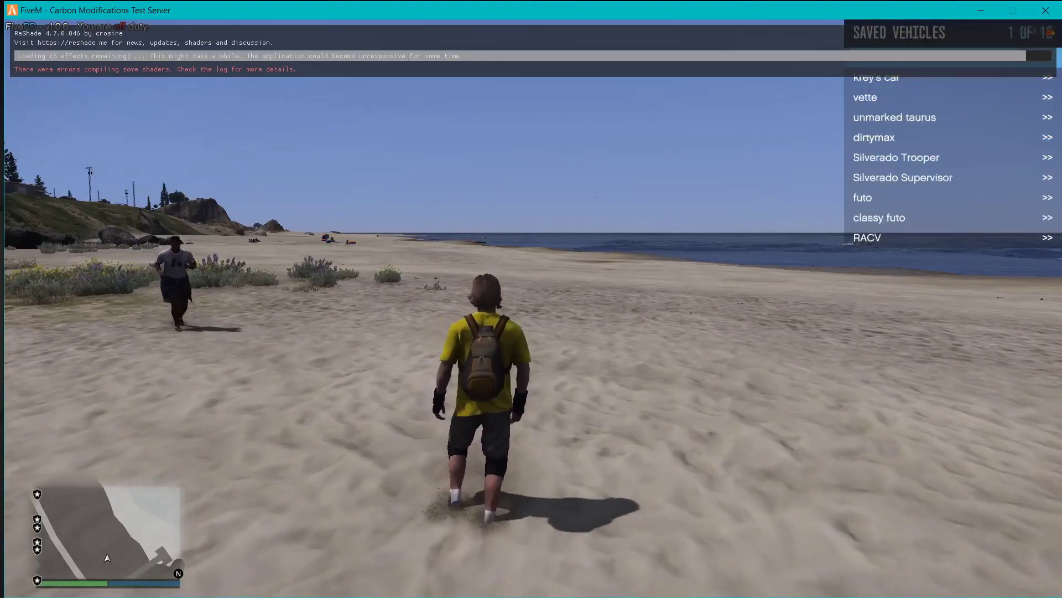
# Find the sheriff explorer among the saved vehicles, spawn it and look at it from the front
pyautogui.press('Down')
pyautogui.press('Down')
pyautogui.press('Down')
pyautogui.press('Down')
pyautogui.press('Down')
pyautogui.press('Down')
pyautogui.press('Down')
pyautogui.press('Down')
pyautogui.press('Down')
pyautogui.press('Down')
pyautogui.press('Down')
pyautogui.press('Down')
pyautogui.press('Down')
pyautogui.press('Down')
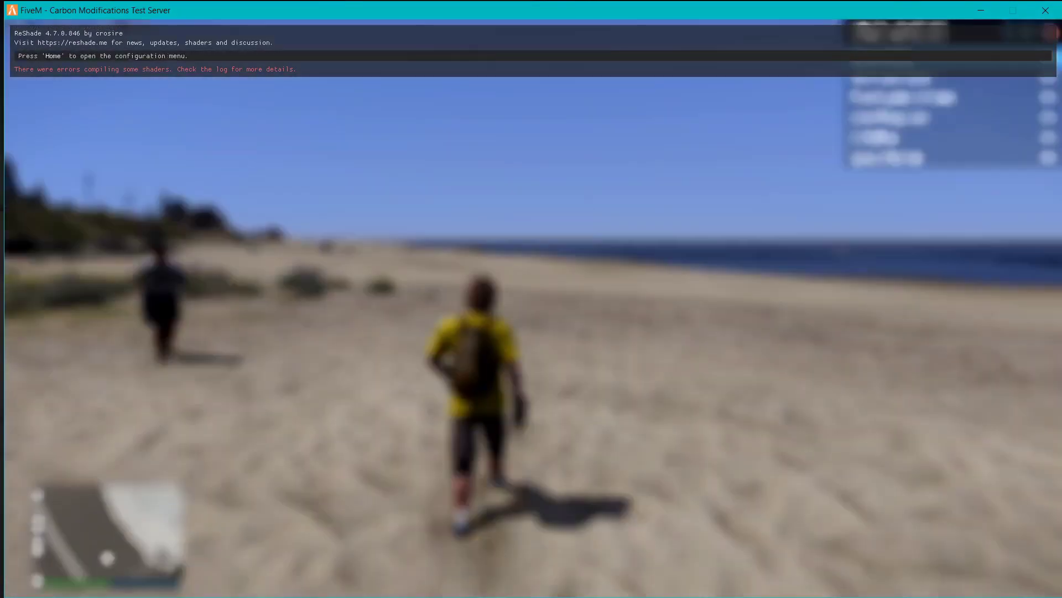
pyautogui.press('Up')
pyautogui.press('Up')
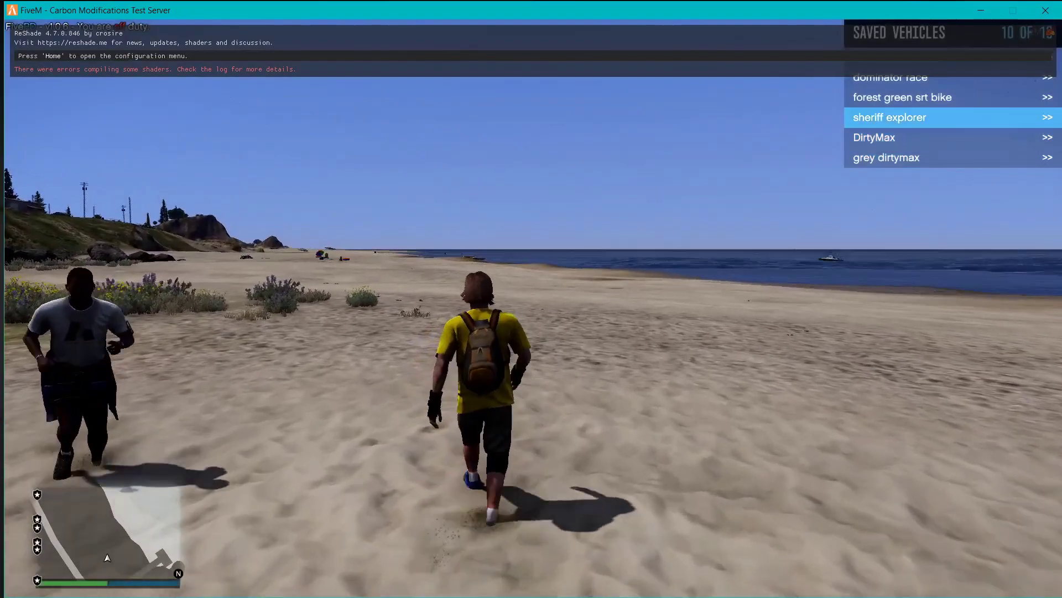
pyautogui.press('F2')
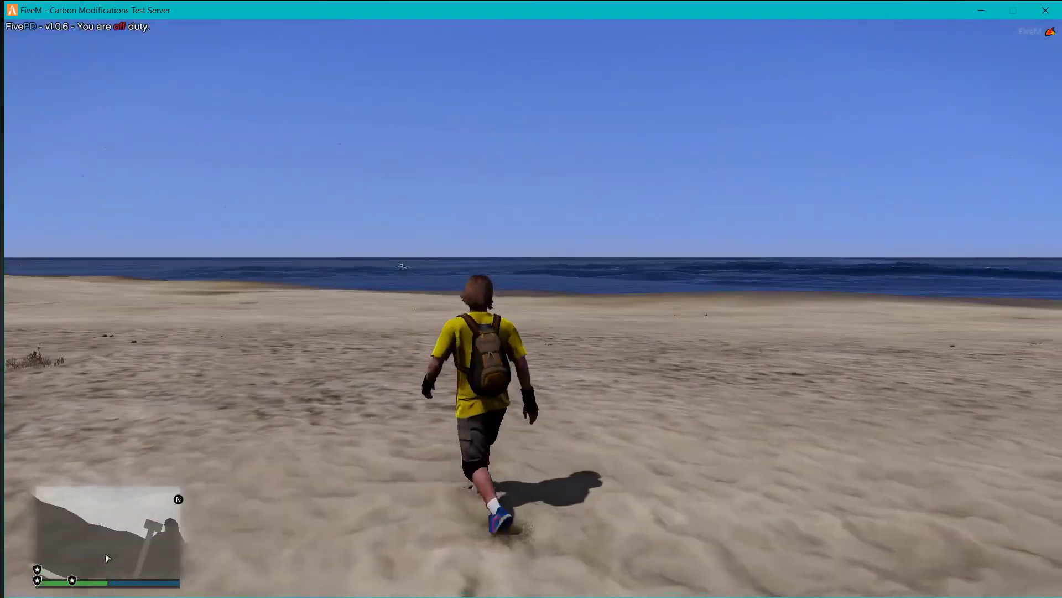
pyautogui.press('F2')
pyautogui.press('Return')
pyautogui.press('c')
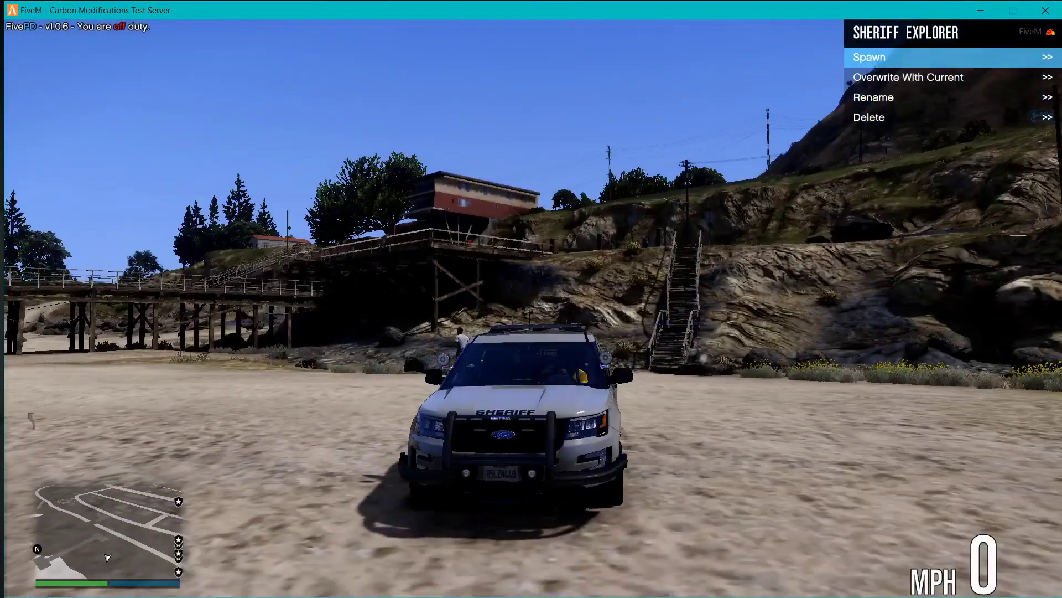
# Switch on the sheriff vehicle's emergency lights, drive it along the beach and stop on the wet sand beside the water
pyautogui.press('q')
pyautogui.press('w')
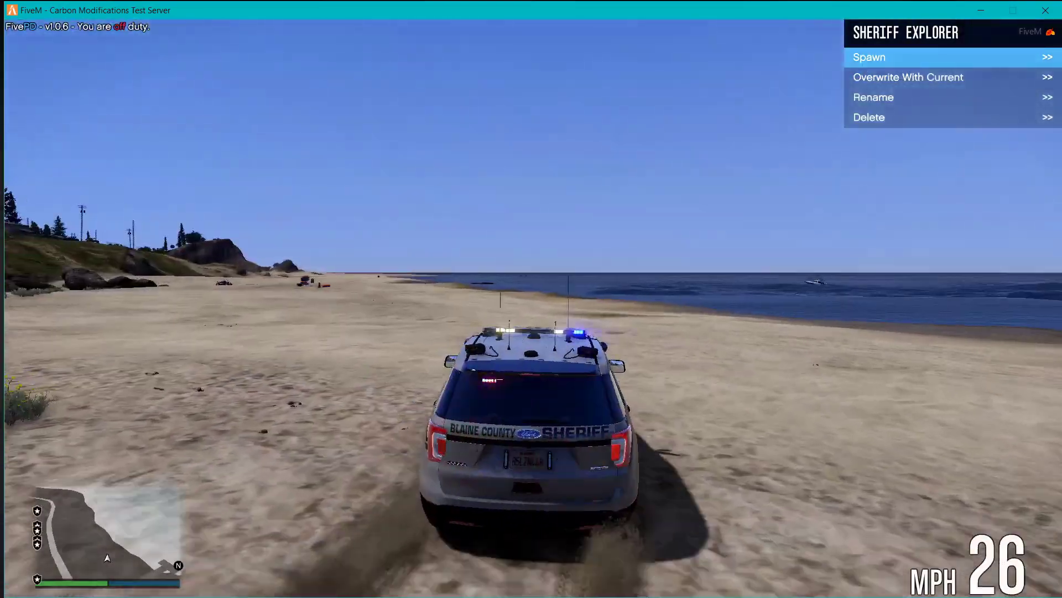
pyautogui.press('a')
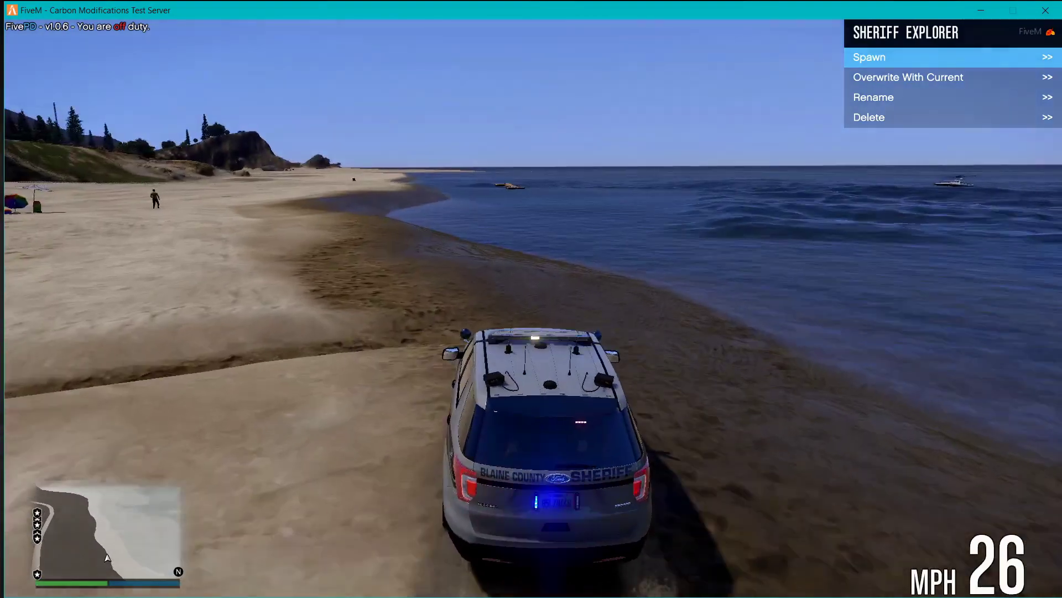
pyautogui.press('s')
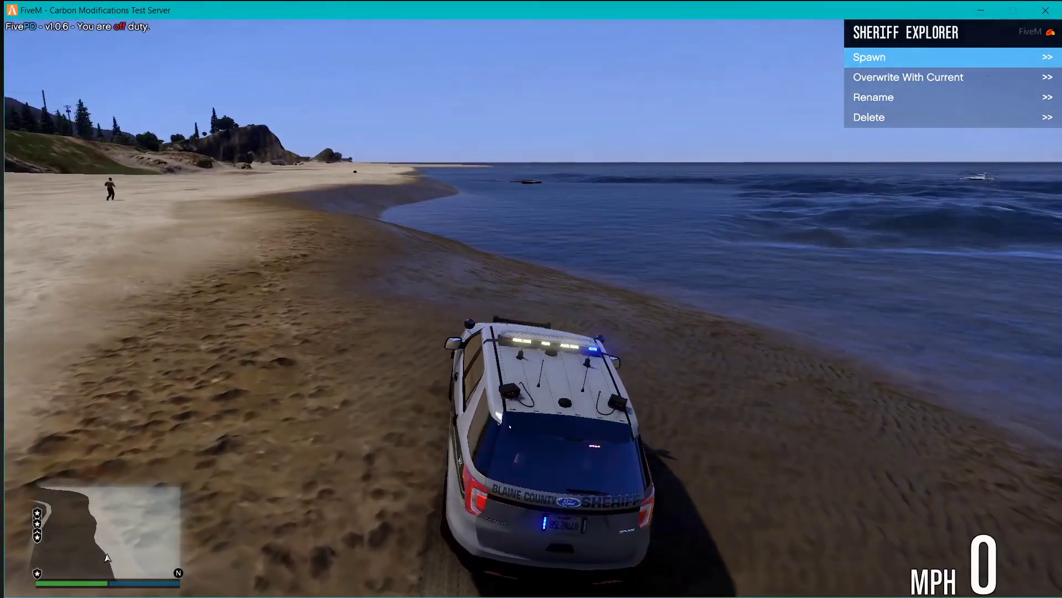
# Reopen the ReShade overlay and turn off the ADOF depth-of-field effect, comparing the view with and without it
pyautogui.press('Home')
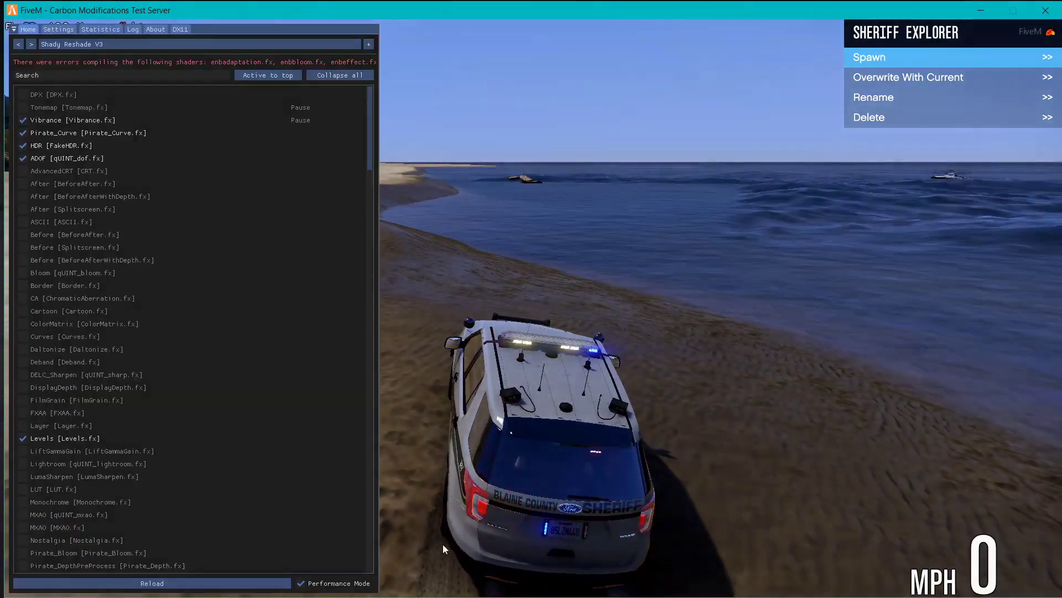
pyautogui.click(22, 159)
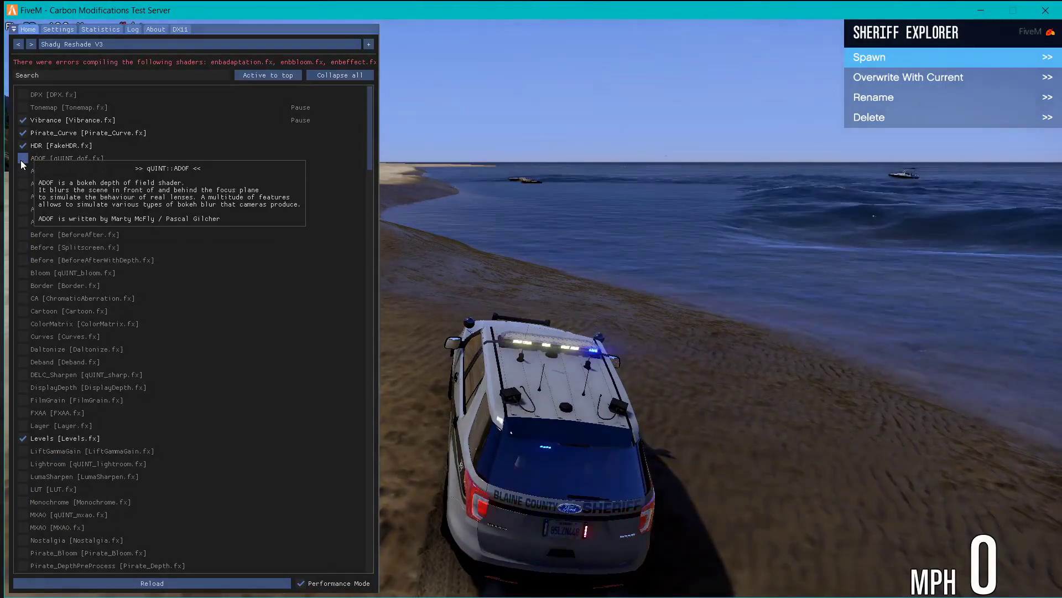
pyautogui.click(22, 160)
pyautogui.click(22, 160)
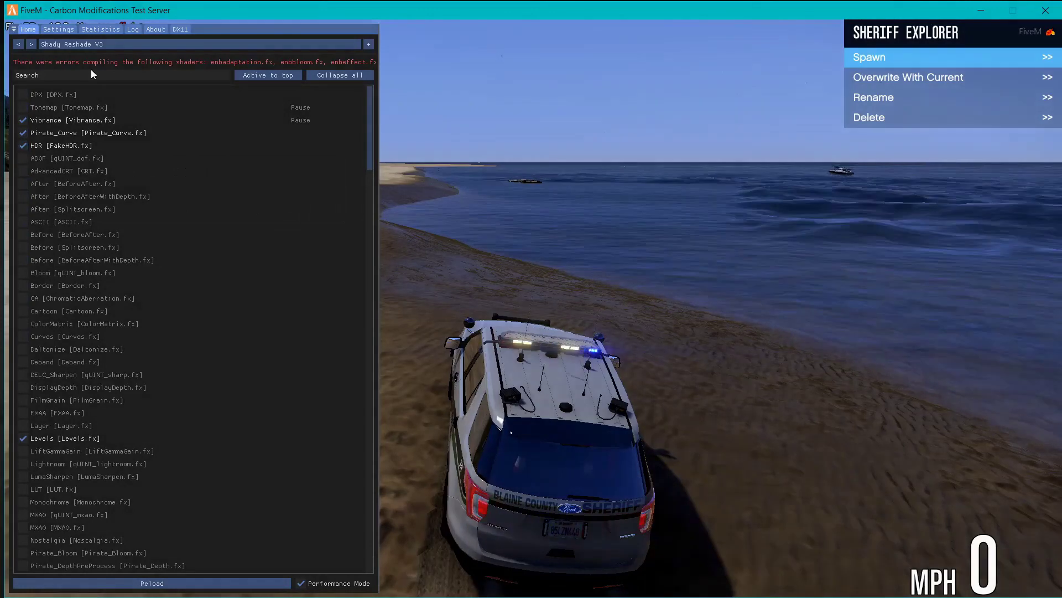
# Filter the effects by "colo", preview ColorIsolation on and off, and enable Colourfulness
pyautogui.scroll(-7, 104, 332)
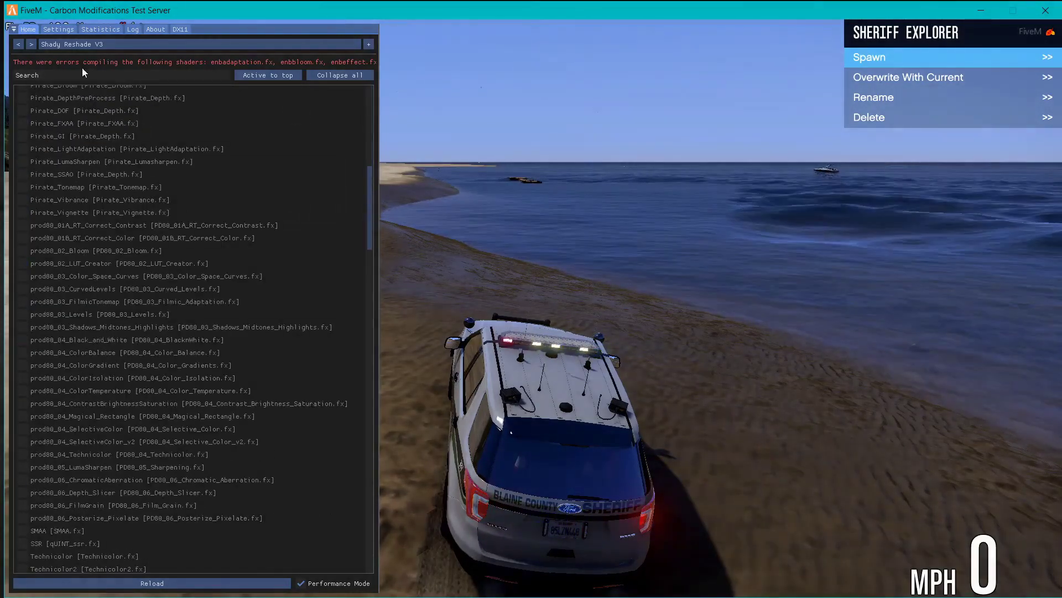
pyautogui.write('colo')
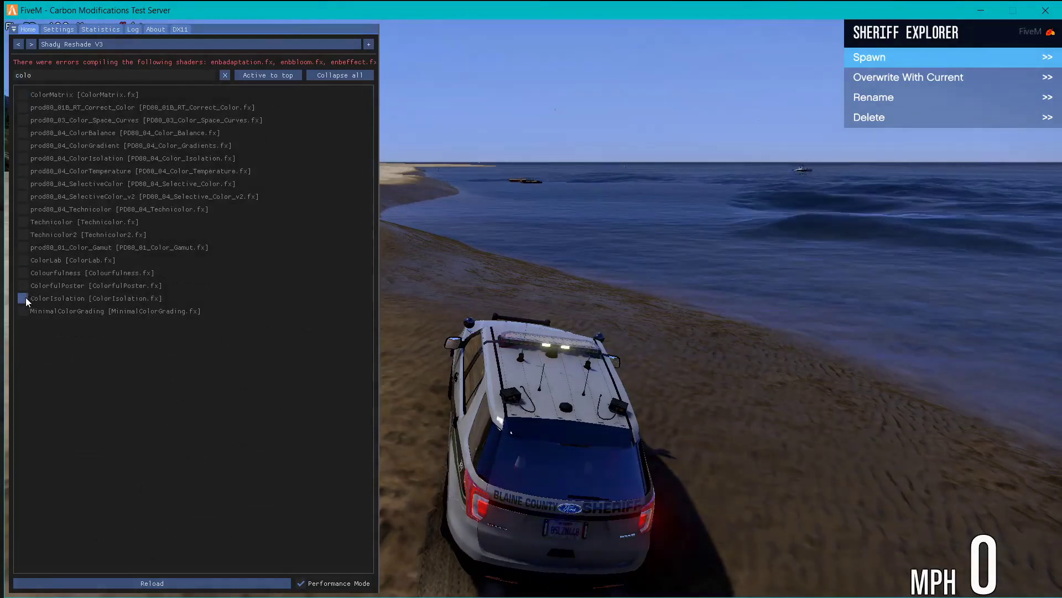
pyautogui.click(25, 297)
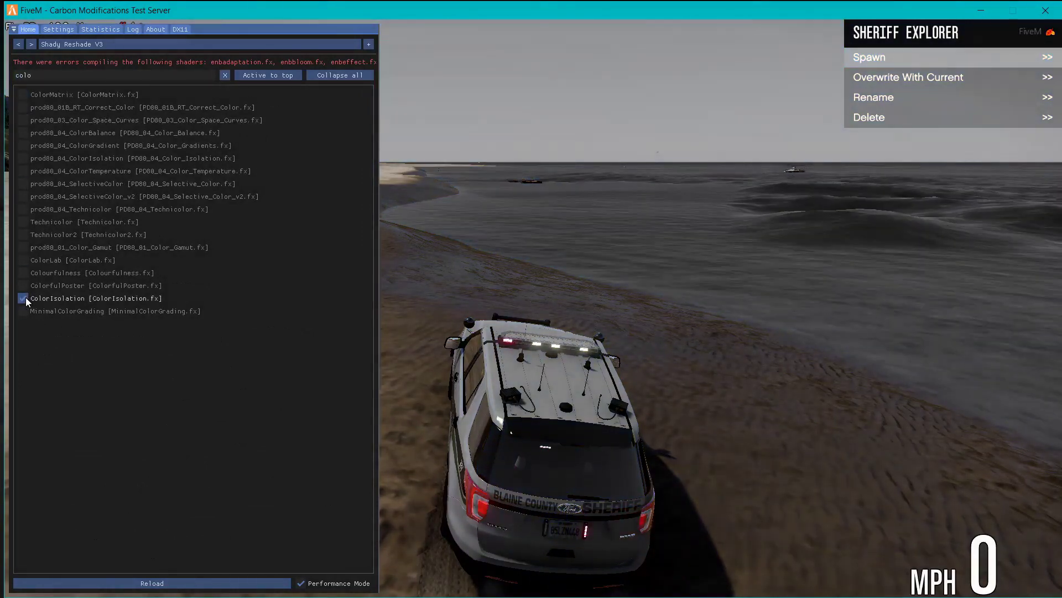
pyautogui.click(26, 297)
pyautogui.click(26, 297)
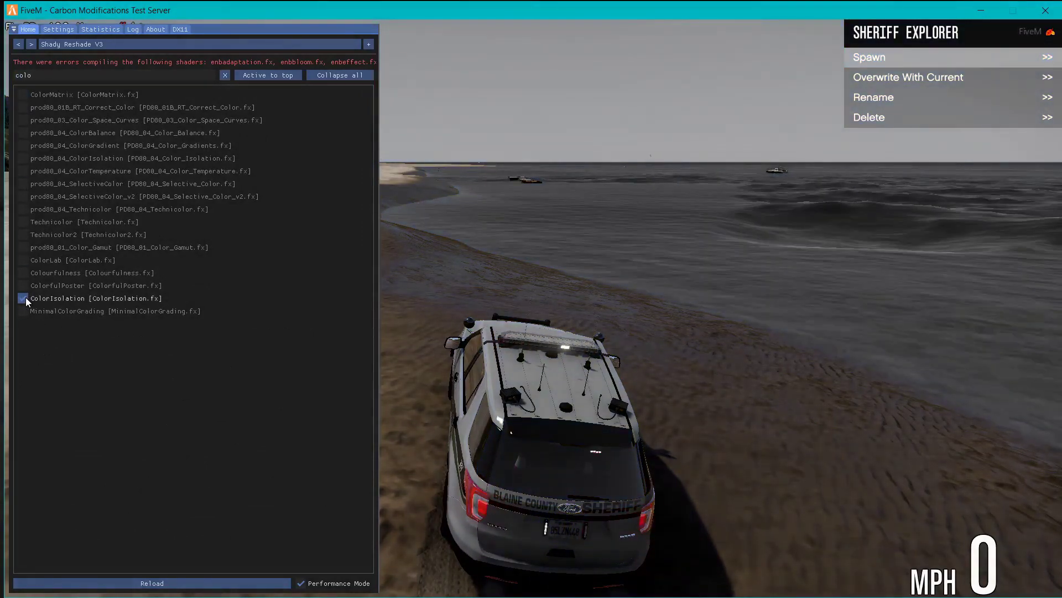
pyautogui.click(25, 297)
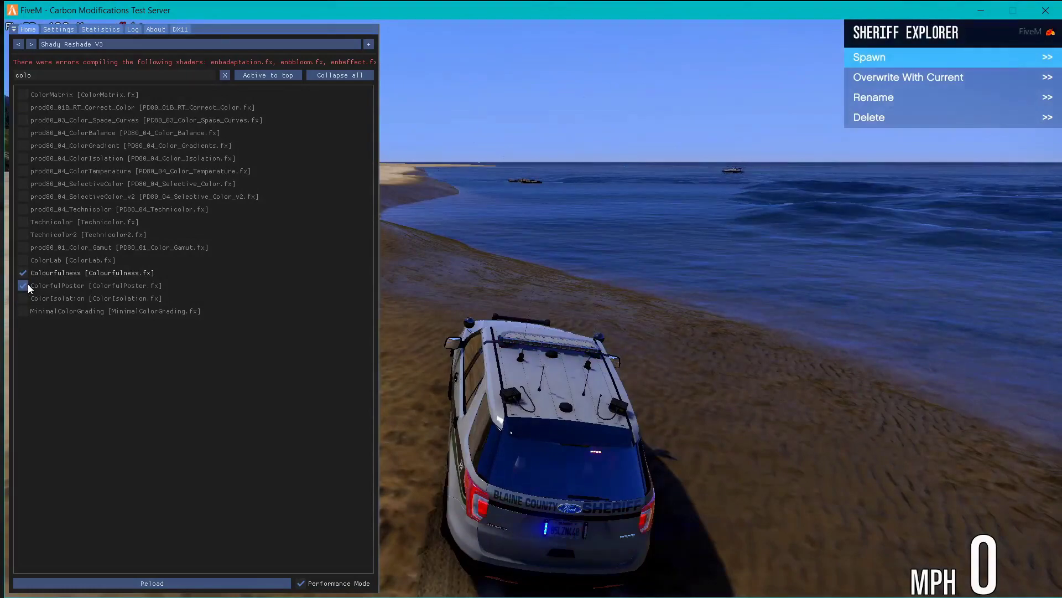
# Preview ColorfulPoster and turn it off again, and enable Technicolor2 while comparing its effect
pyautogui.click(28, 284)
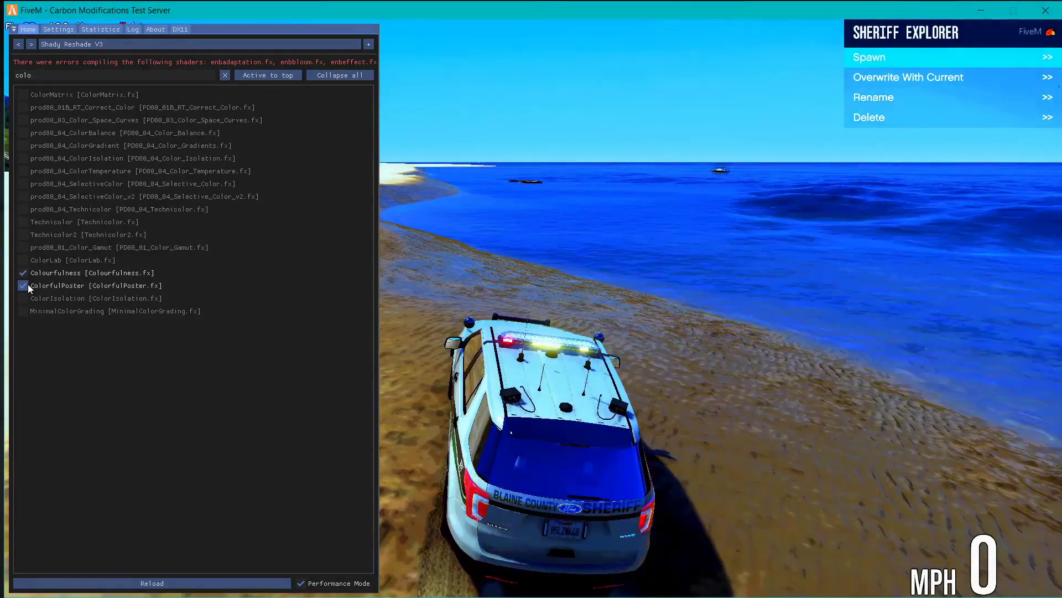
pyautogui.click(28, 284)
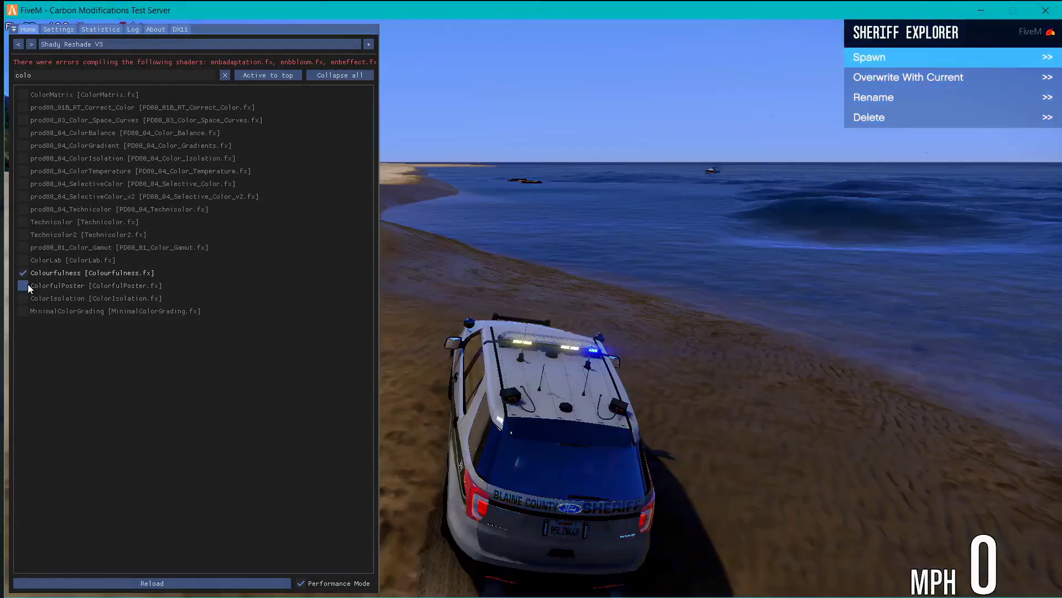
pyautogui.click(24, 235)
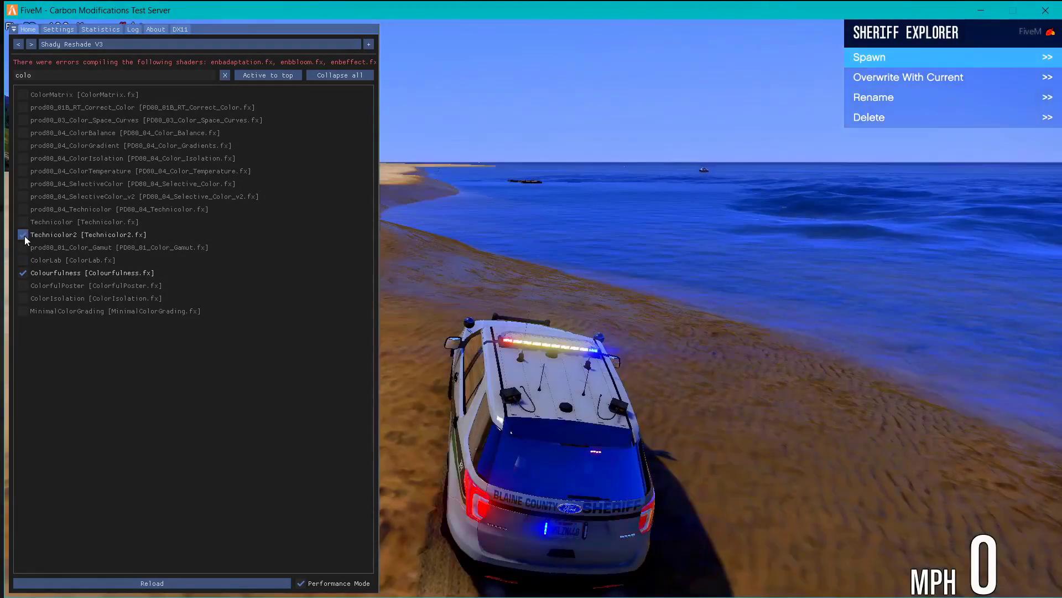
pyautogui.click(24, 235)
pyautogui.click(24, 235)
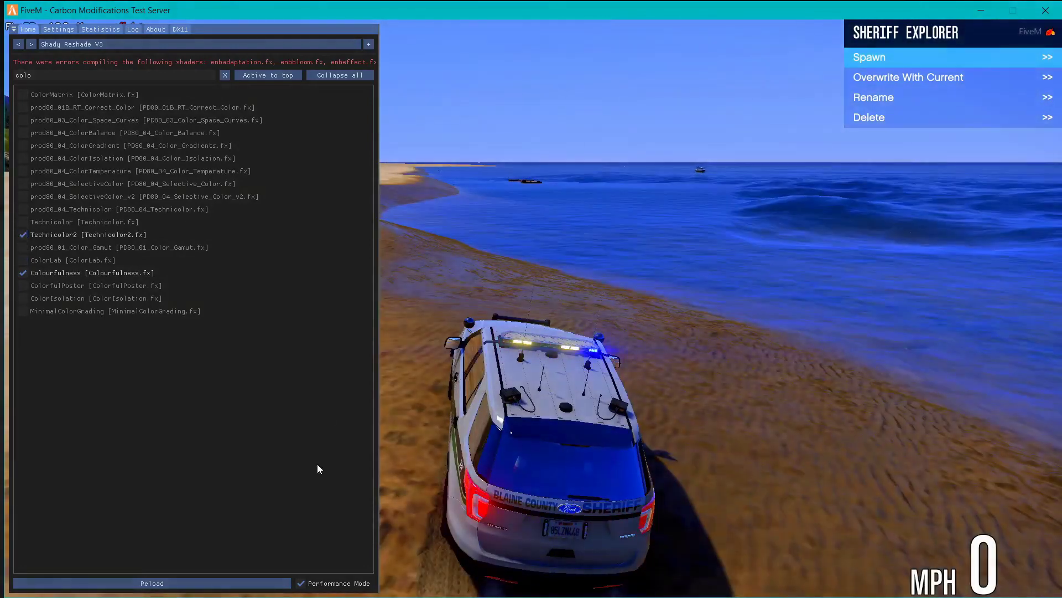
# Turn off Performance Mode, move the overlay to the other side of the game, and set Technicolor2 brightness to 0.643, saturation to 0.593 and strength to 0.624
pyautogui.click(306, 583)
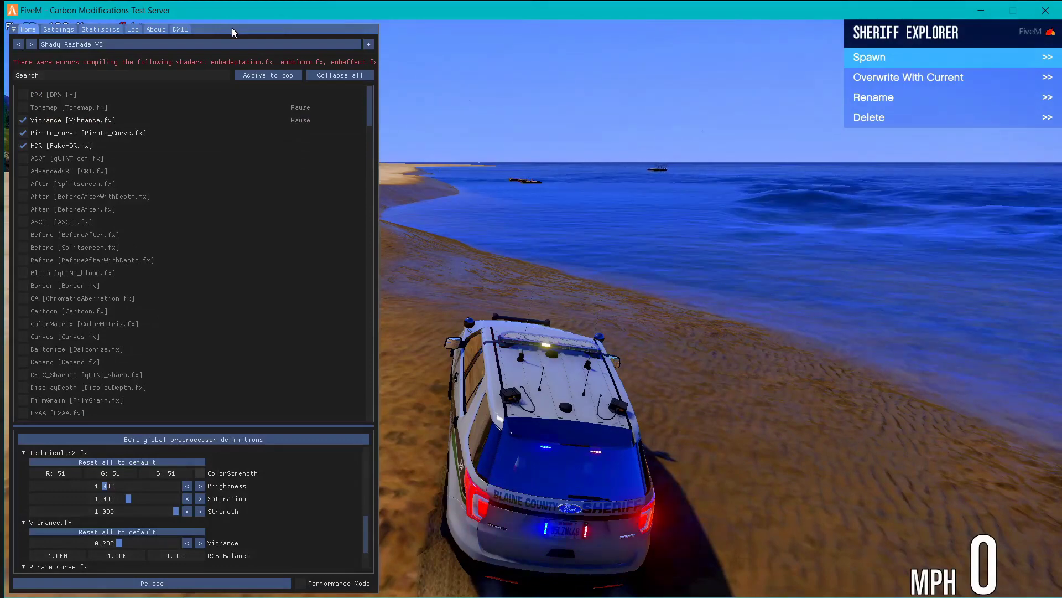
pyautogui.moveTo(242, 27); pyautogui.dragTo(1054, 308)
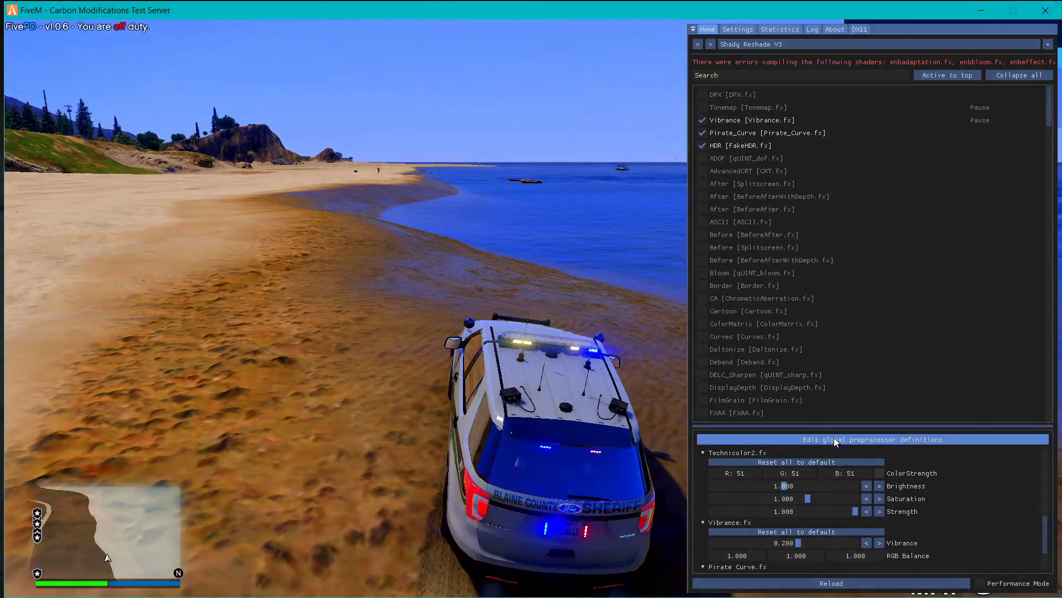
pyautogui.moveTo(787, 487); pyautogui.dragTo(732, 483)
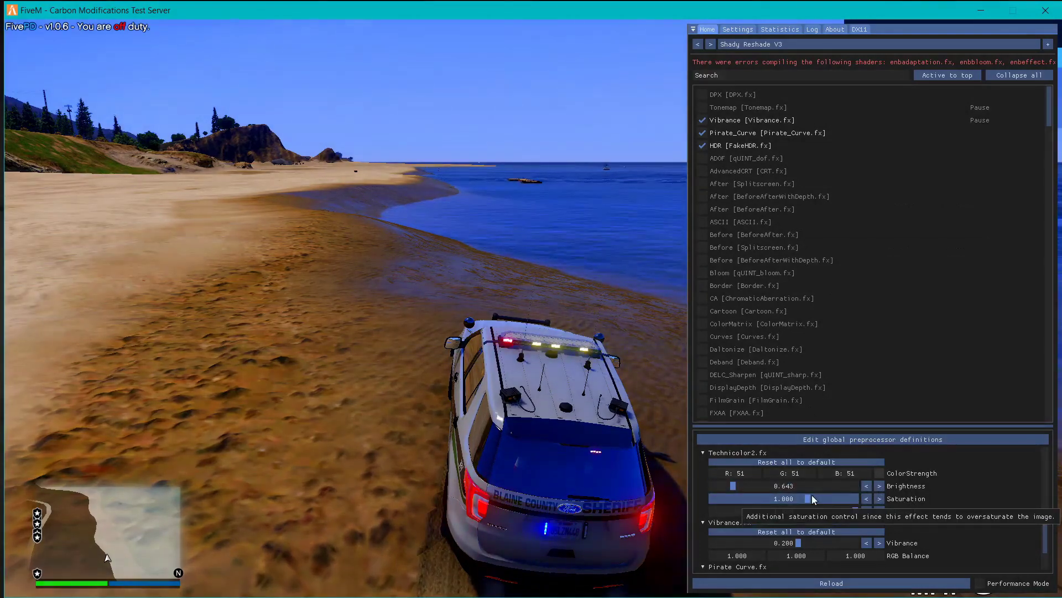
pyautogui.moveTo(812, 496); pyautogui.dragTo(769, 503)
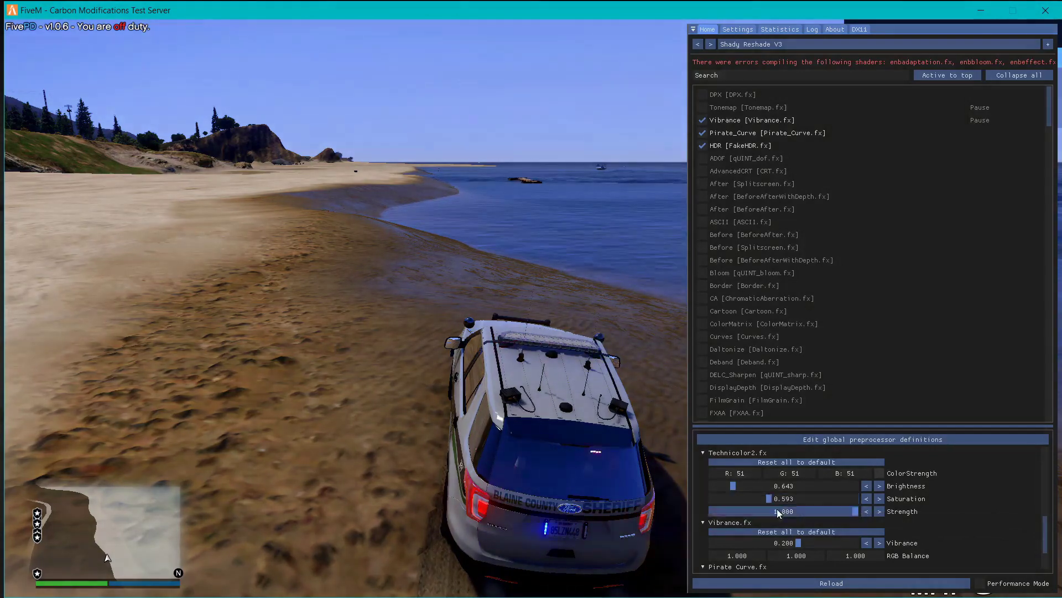
pyautogui.moveTo(855, 511); pyautogui.dragTo(777, 541)
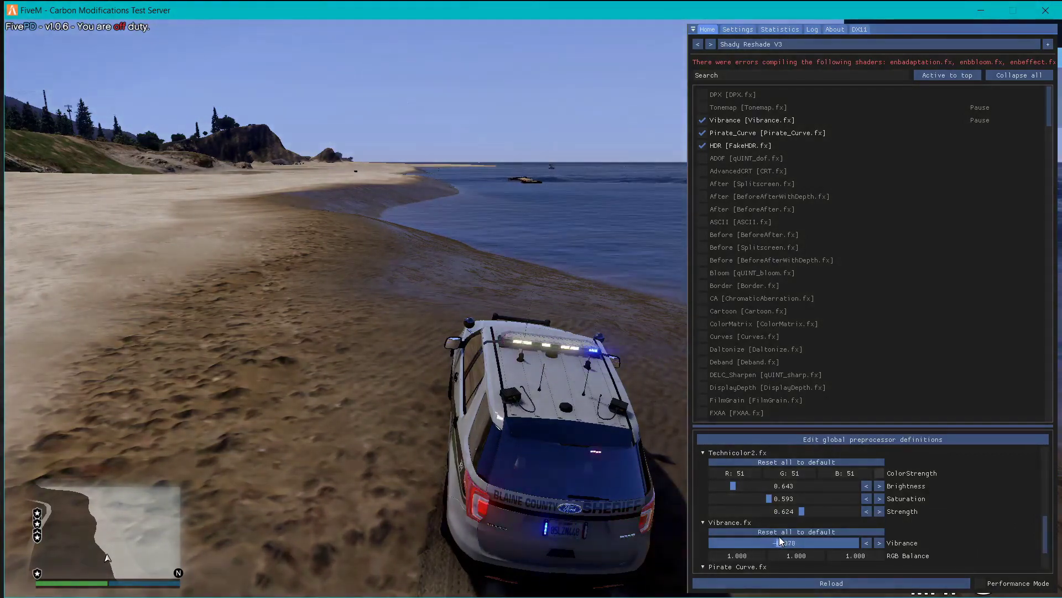
# Set the vibrance value of Vibrance.fx to -0.047 and bring up the Colourfulness.fx settings
pyautogui.moveTo(781, 541)
pyautogui.mouseDown()
pyautogui.moveTo(792, 542)
pyautogui.moveTo(784, 535)
pyautogui.mouseUp()
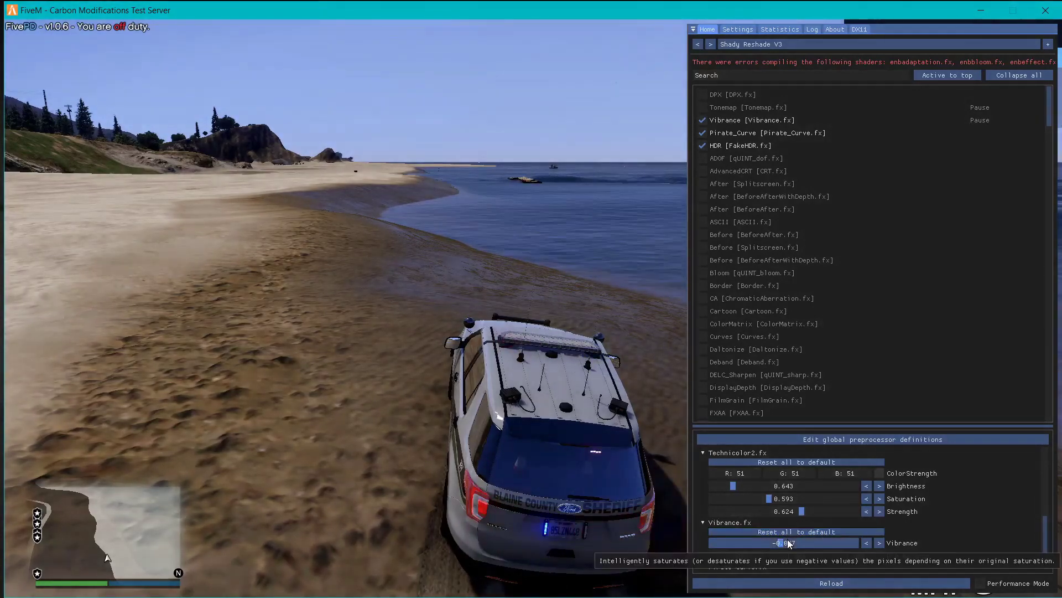
pyautogui.scroll(-2, 789, 542)
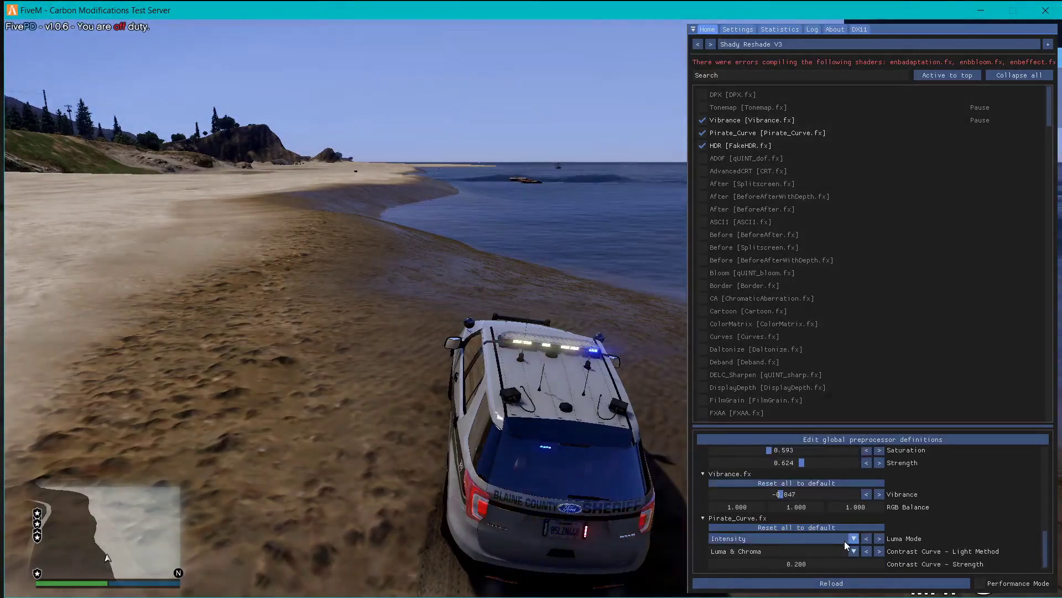
pyautogui.scroll(10, 830, 533)
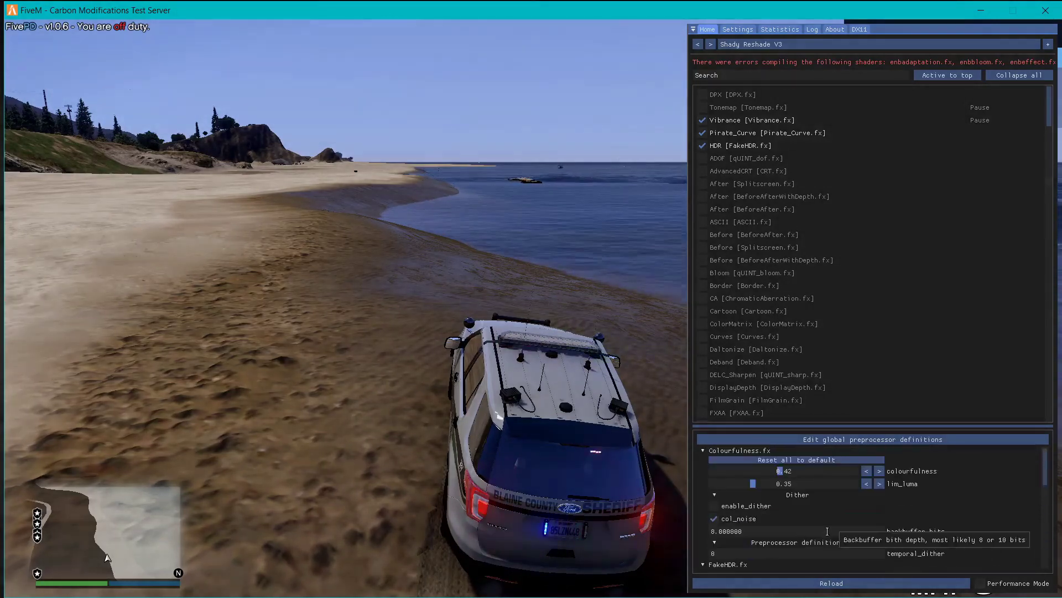
# Set colourfulness to 0.72 and lim_luma to 0.69 in Colourfulness.fx, and toggle enable_dither on and off to compare it
pyautogui.moveTo(797, 472); pyautogui.dragTo(808, 497)
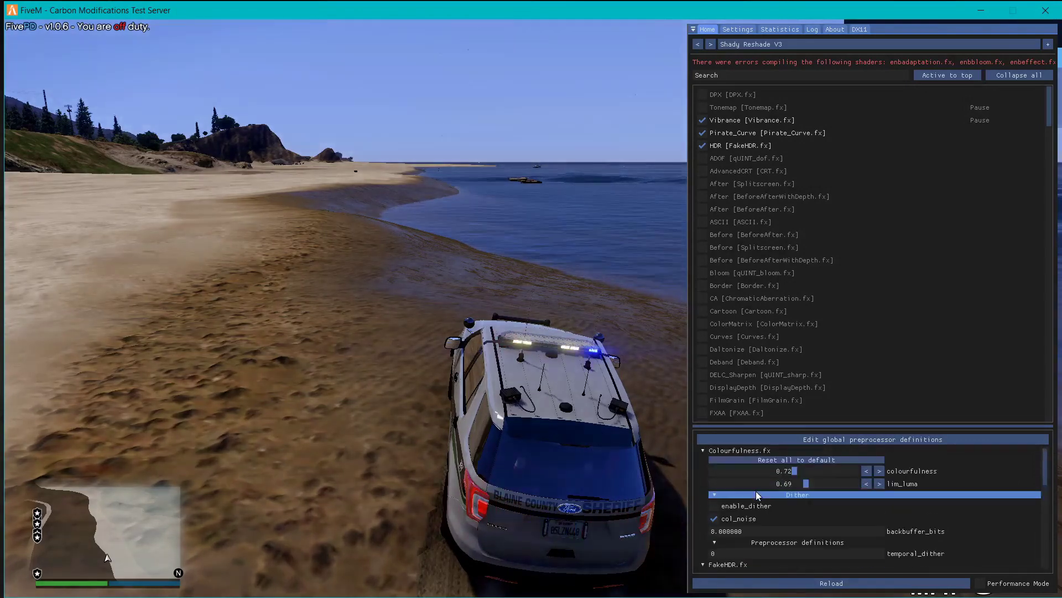
pyautogui.click(714, 506)
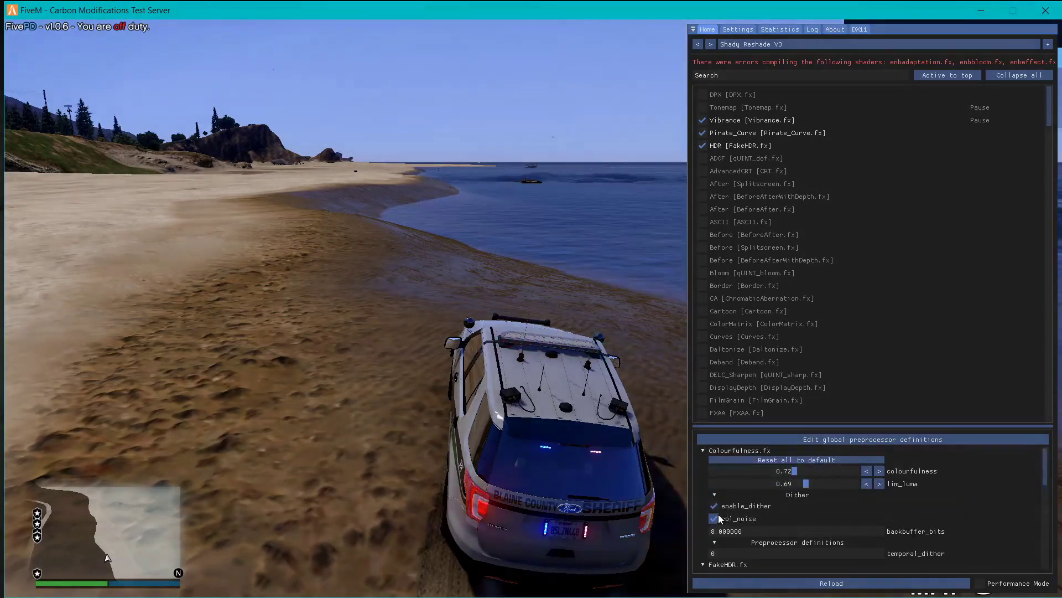
pyautogui.click(713, 506)
# Set the FakeHDR.fx Power to 0.837 and Radius 1 to 1.891
pyautogui.scroll(-1, 783, 513)
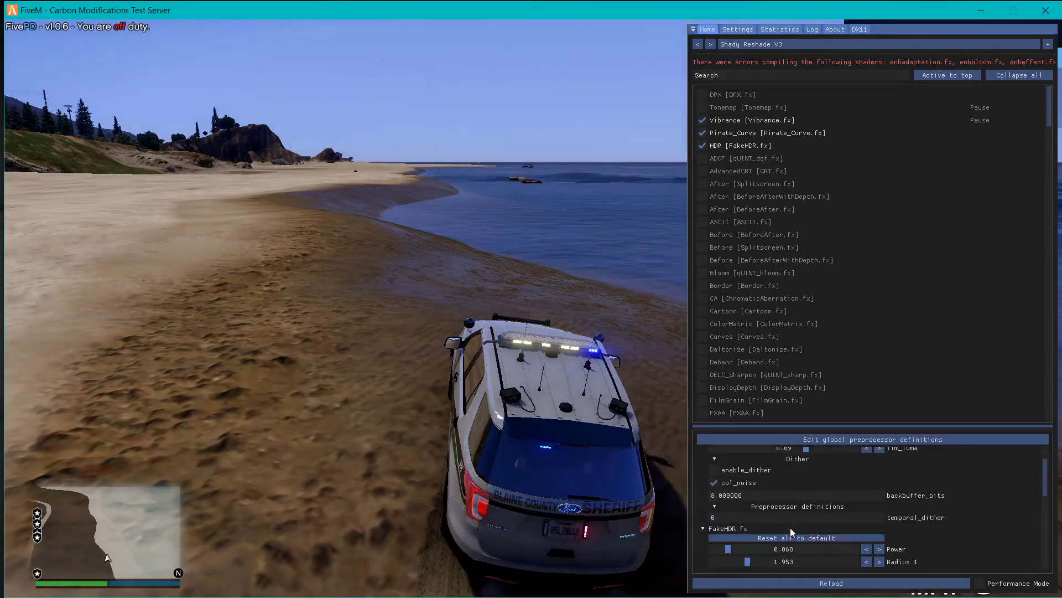
pyautogui.moveTo(728, 548); pyautogui.dragTo(745, 560)
pyautogui.click(749, 559)
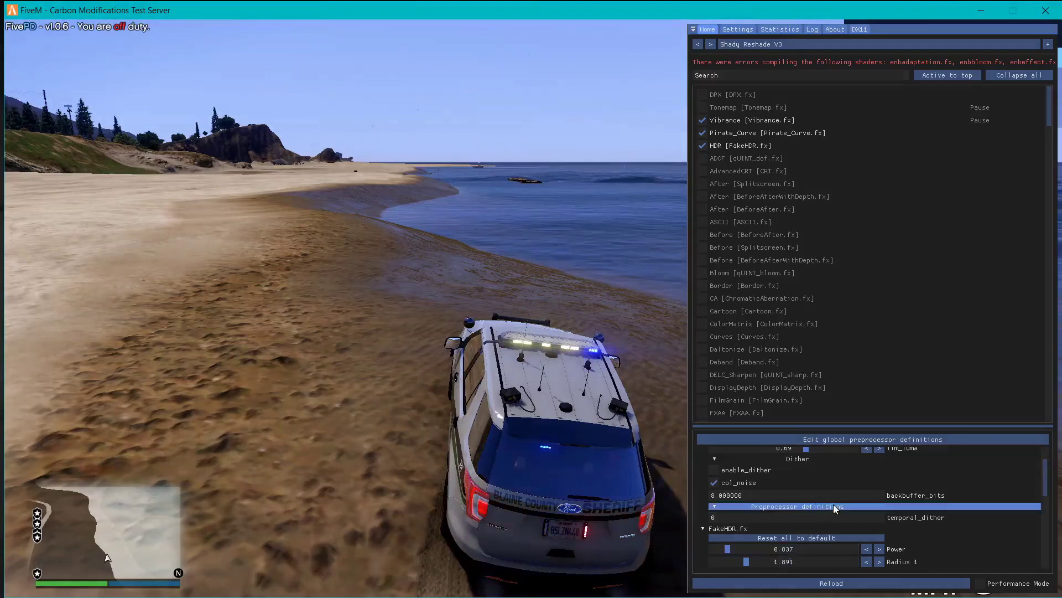
# Turn on Performance Mode, close the ReShade overlay, and dismiss the in-game vehicle menu
pyautogui.click(979, 584)
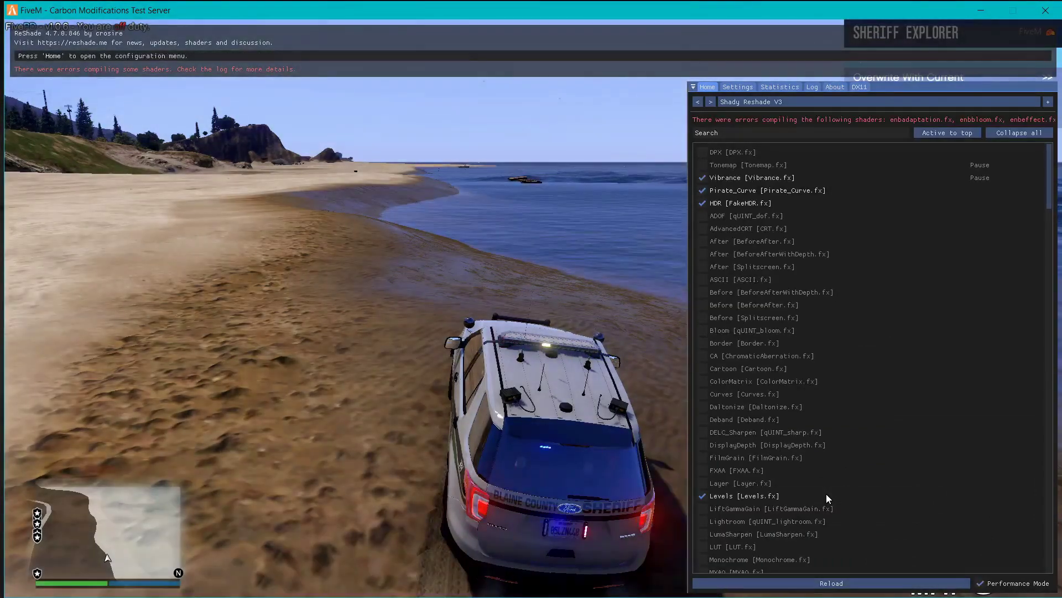
pyautogui.press('Home')
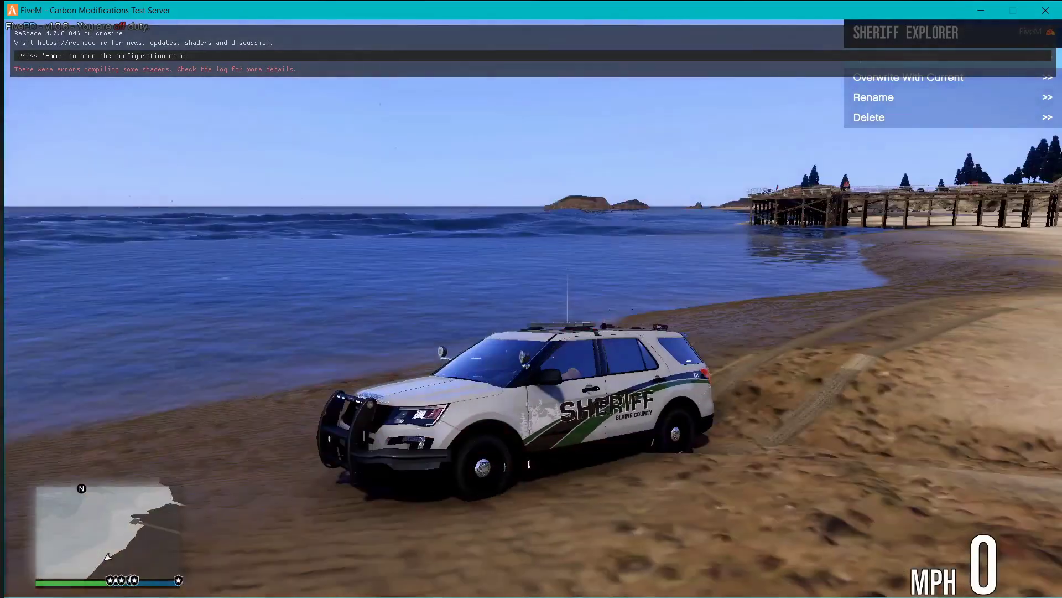
pyautogui.press('BackSpace')
# Drive the sheriff SUV along the beach and up to the forest slope to examine the adjusted effects in motion
pyautogui.press('w')
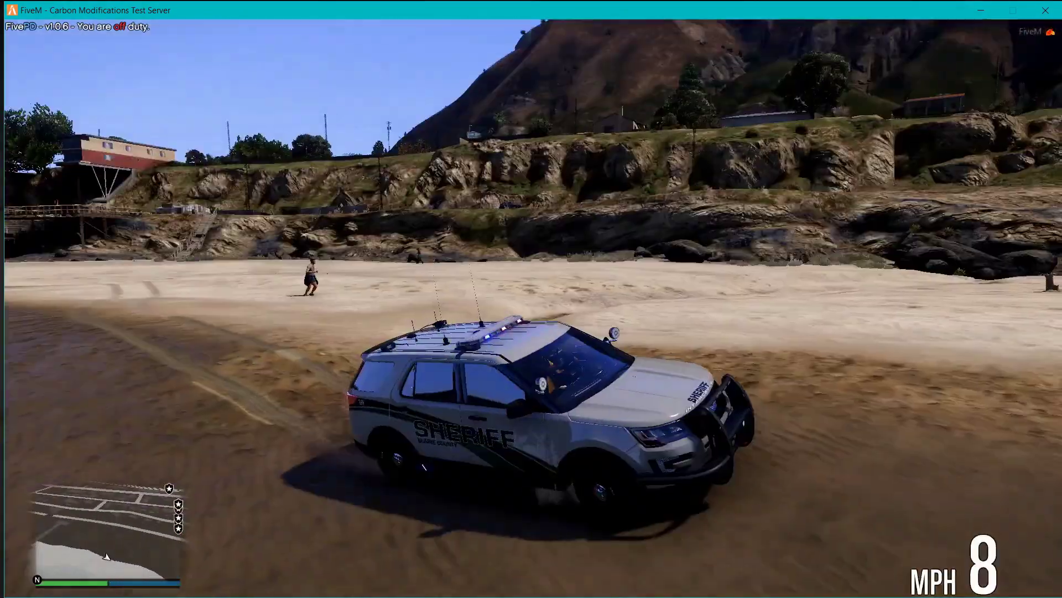
pyautogui.press('w')
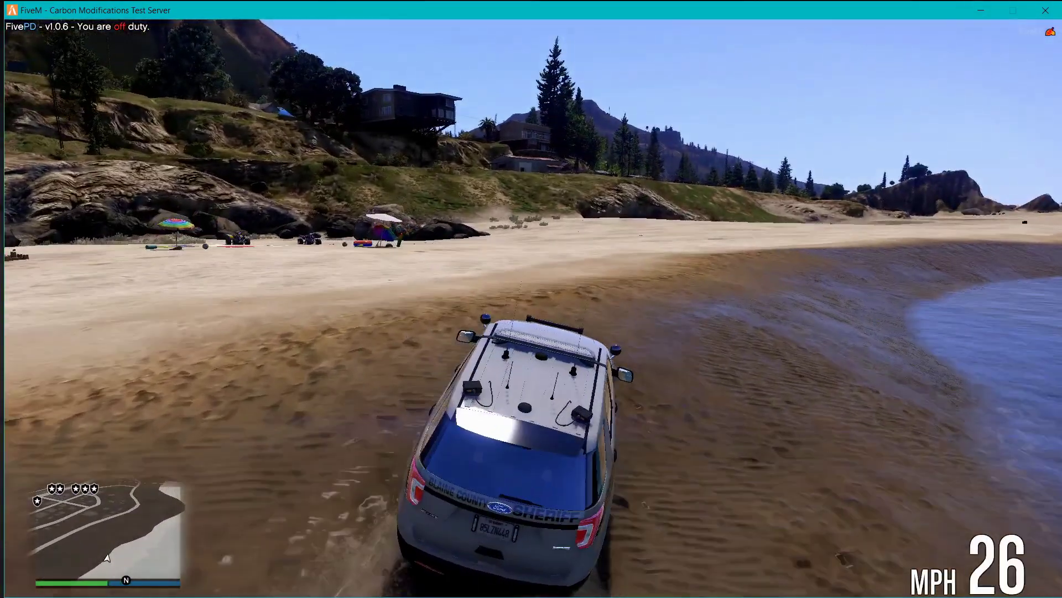
pyautogui.press('w')
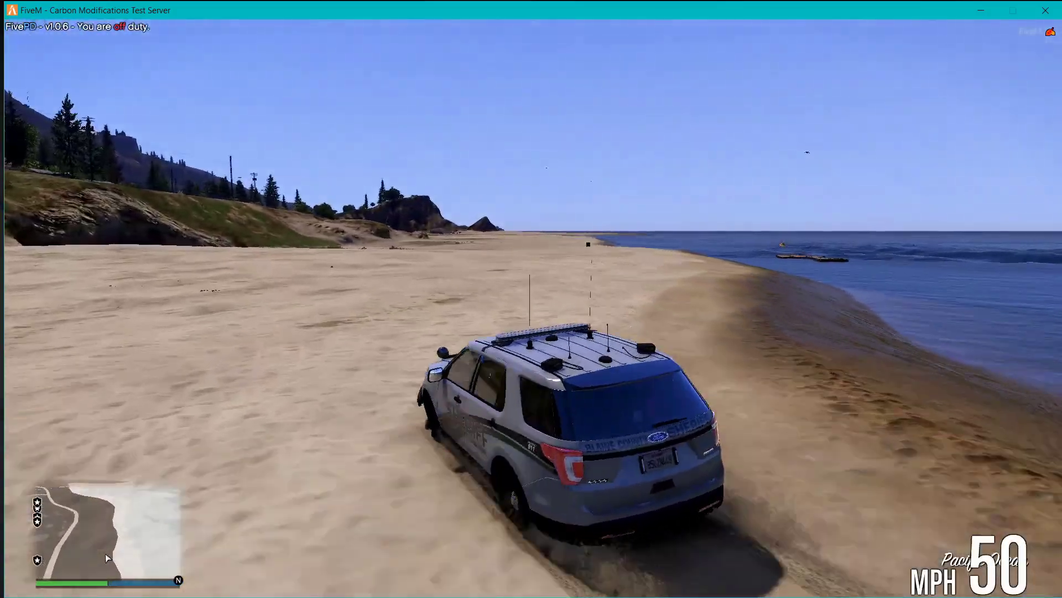
pyautogui.press('w')
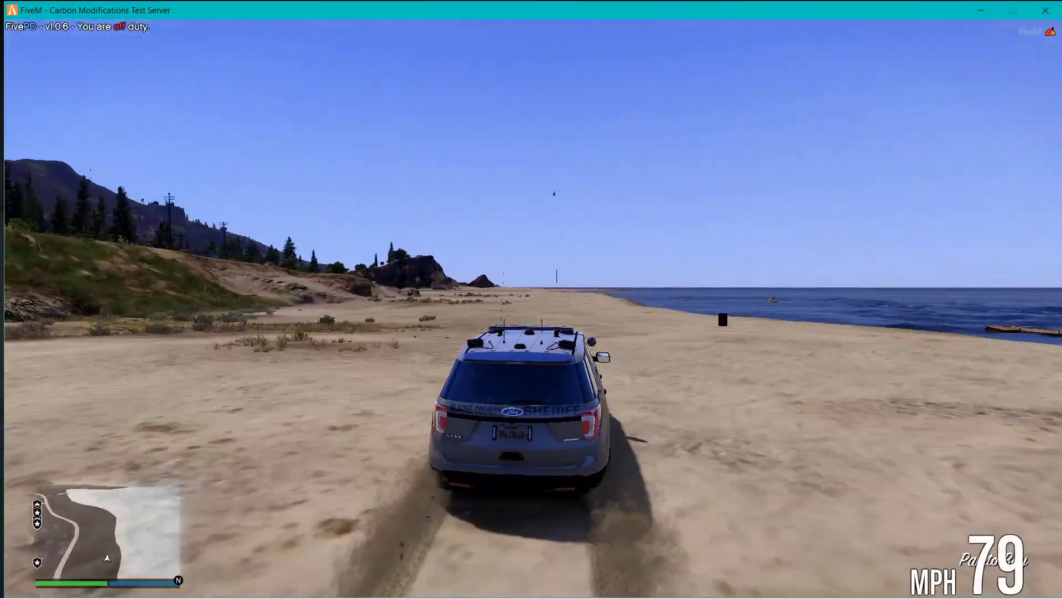
pyautogui.press('a')
pyautogui.press('w')
pyautogui.press('d')
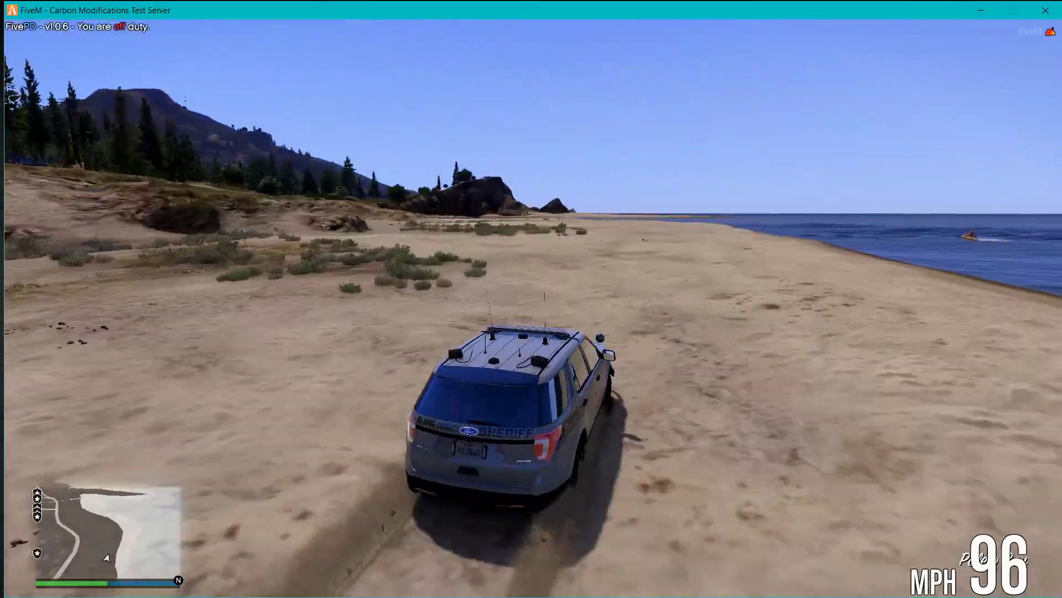
pyautogui.press('w')
pyautogui.press('a')
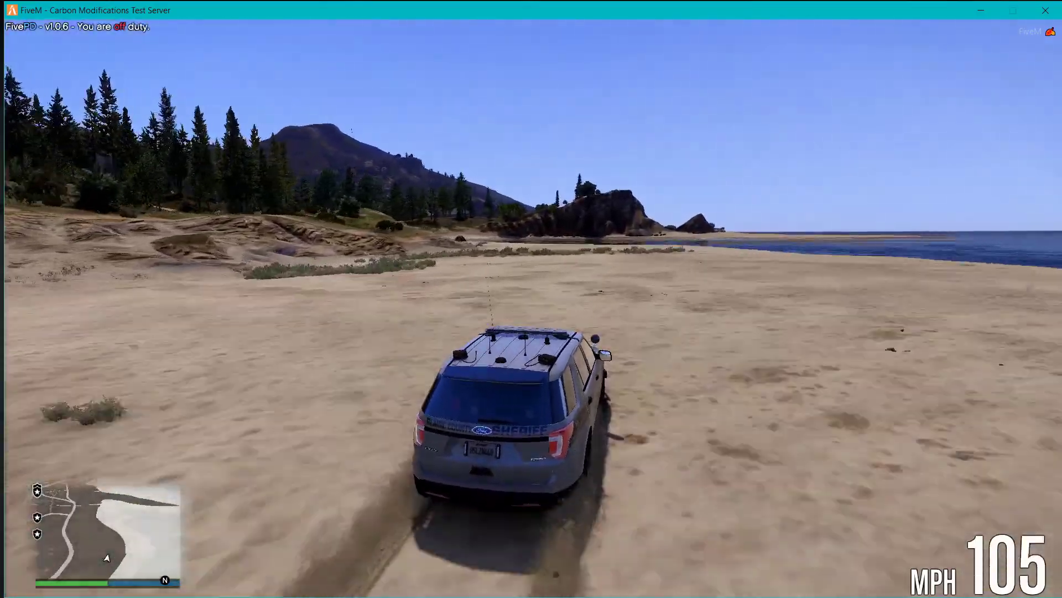
pyautogui.press('w')
pyautogui.press('a')
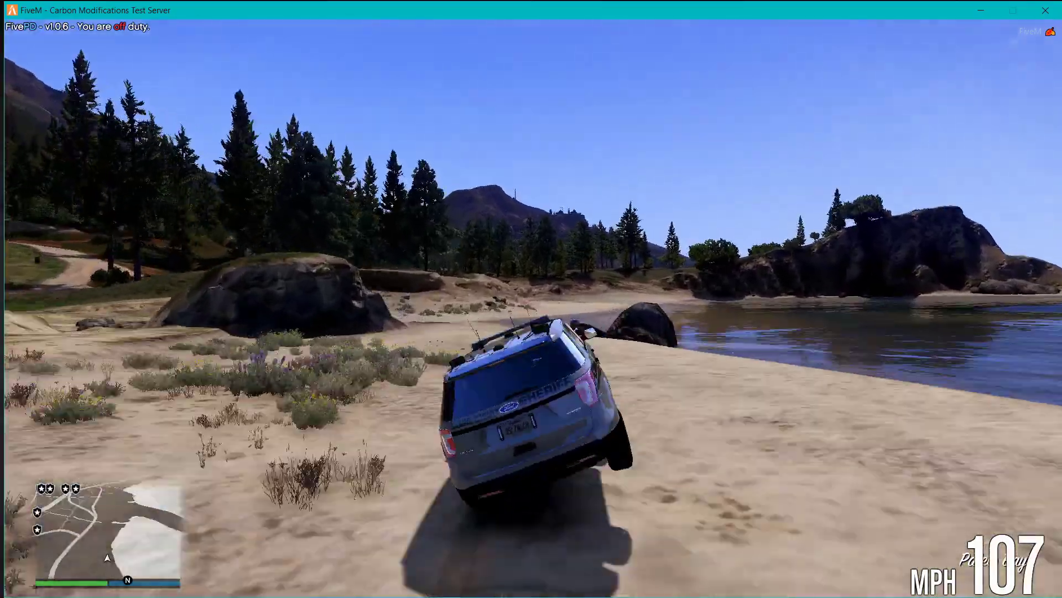
pyautogui.press('w')
pyautogui.press('a')
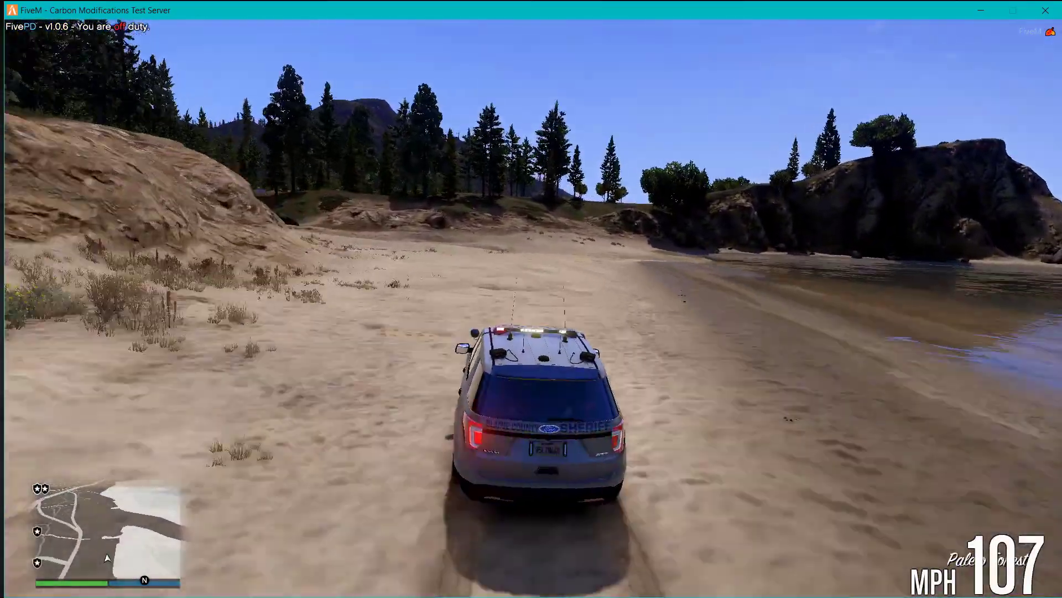
pyautogui.press('d')
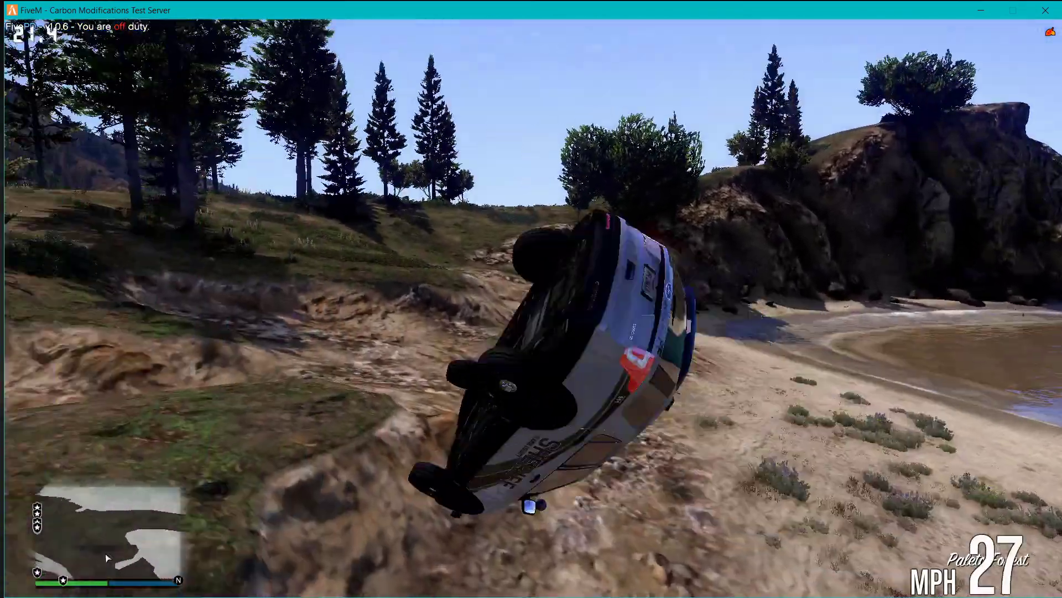
pyautogui.press('w')
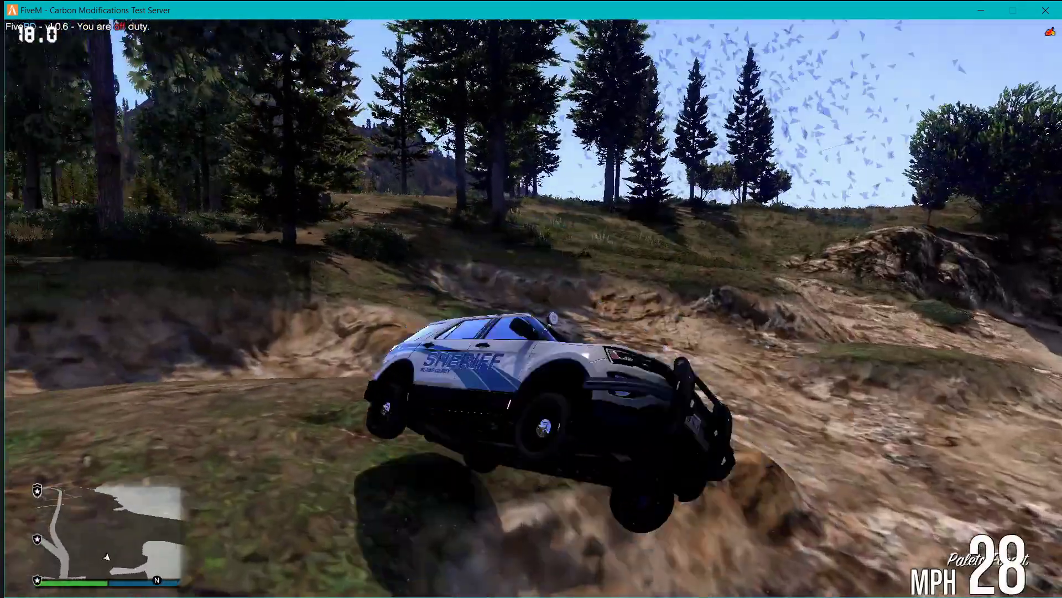
pyautogui.press('w')
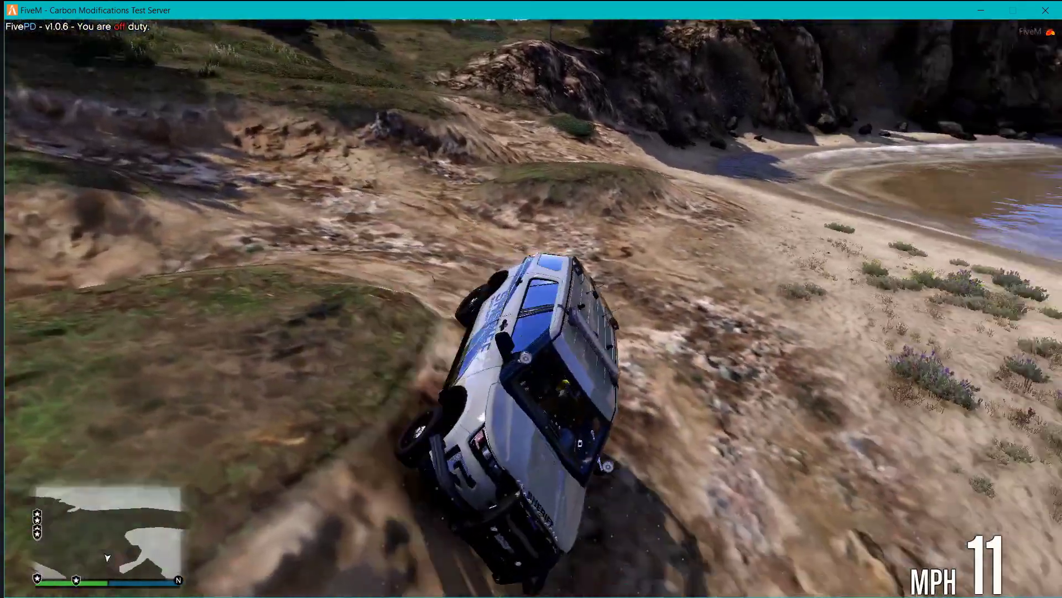